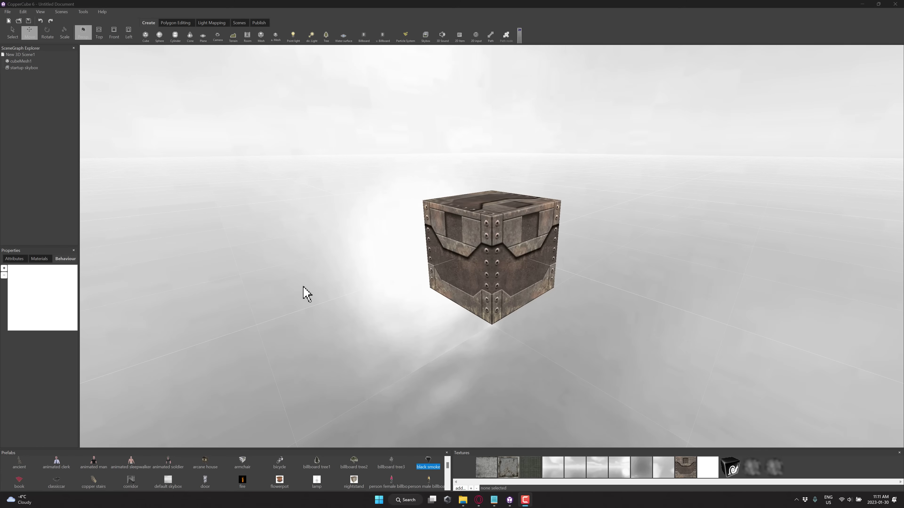
Switch the editor's colour theme to the light theme
click(83, 12)
click(102, 59)
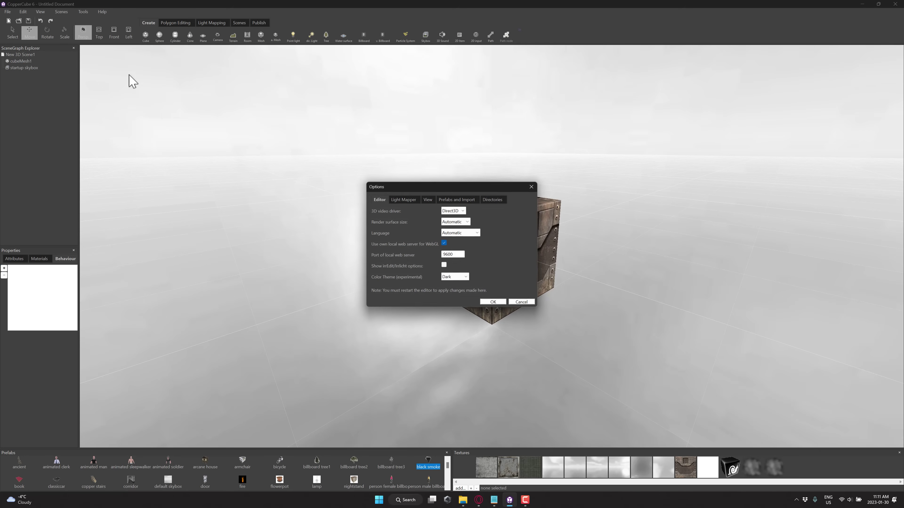
click(455, 277)
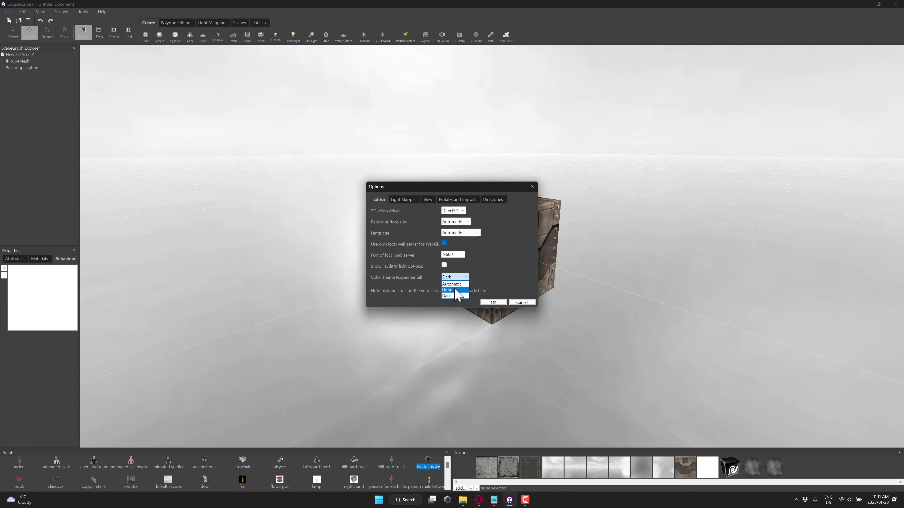
click(456, 290)
click(490, 303)
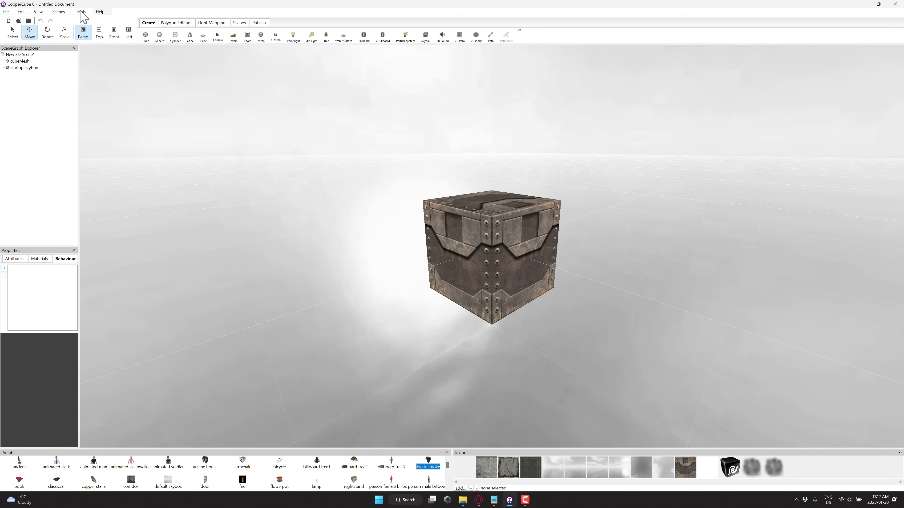
Switch the editor's colour theme back to the dark theme
click(80, 12)
click(93, 59)
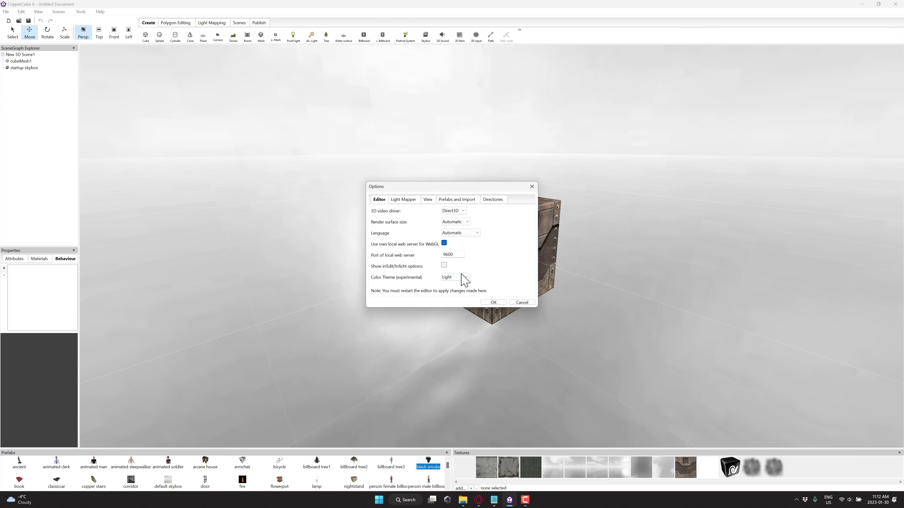
click(462, 278)
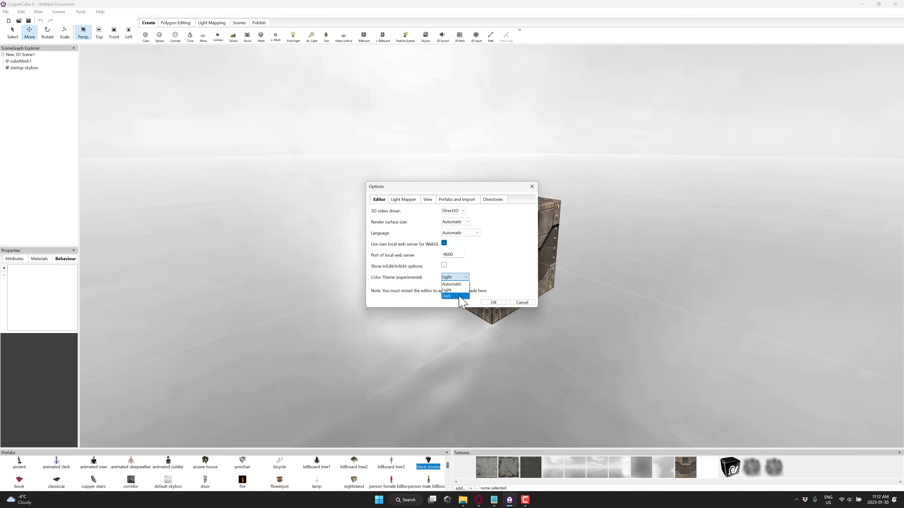
click(457, 285)
click(495, 304)
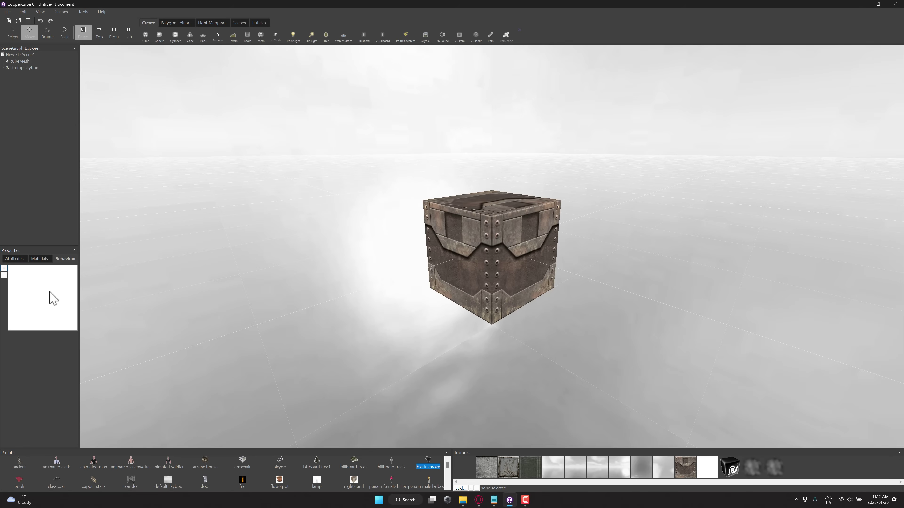
Discard the current scene and load the First Person Shooter example app
click(7, 11)
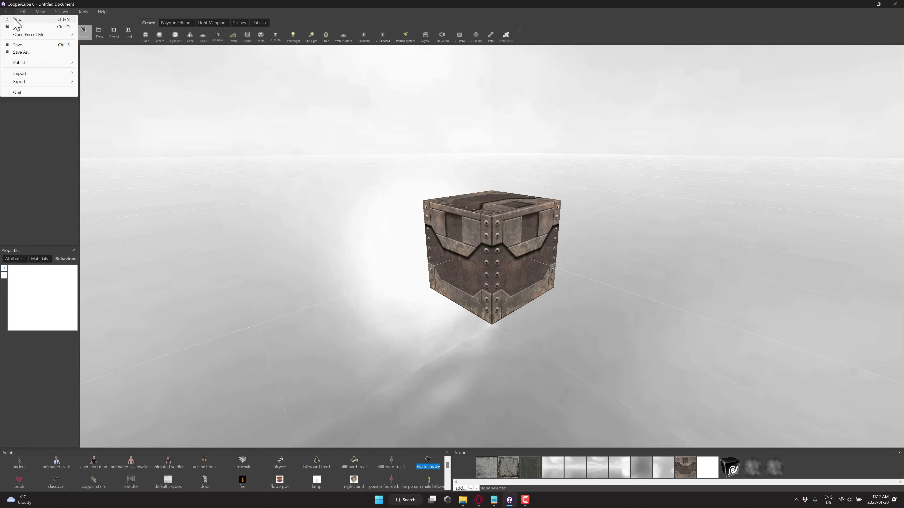
click(16, 19)
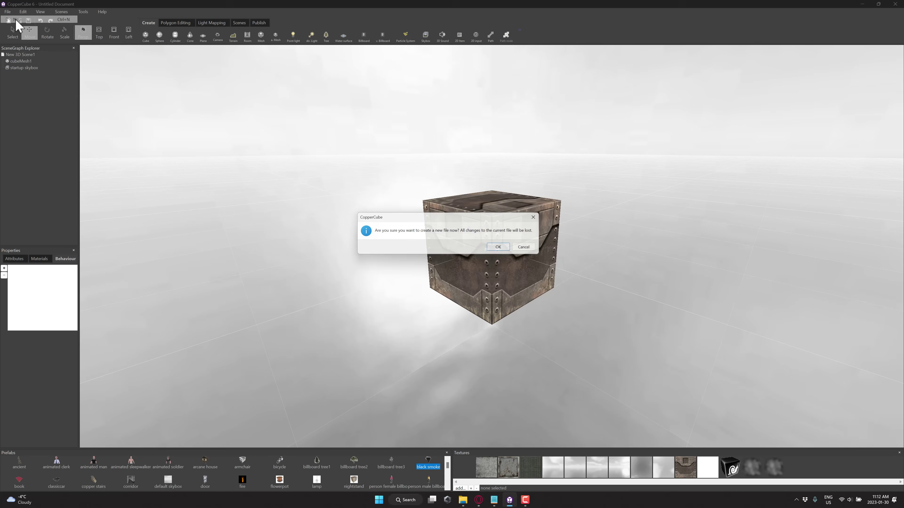
click(498, 247)
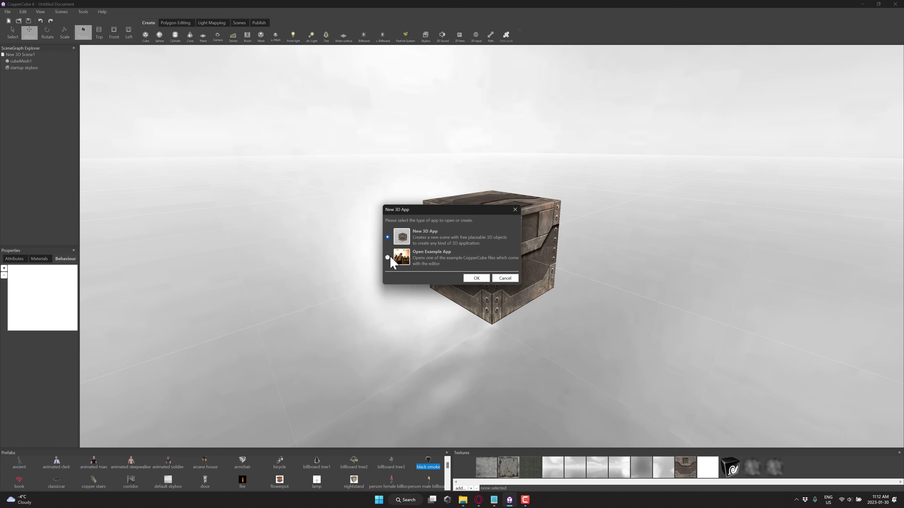
click(476, 278)
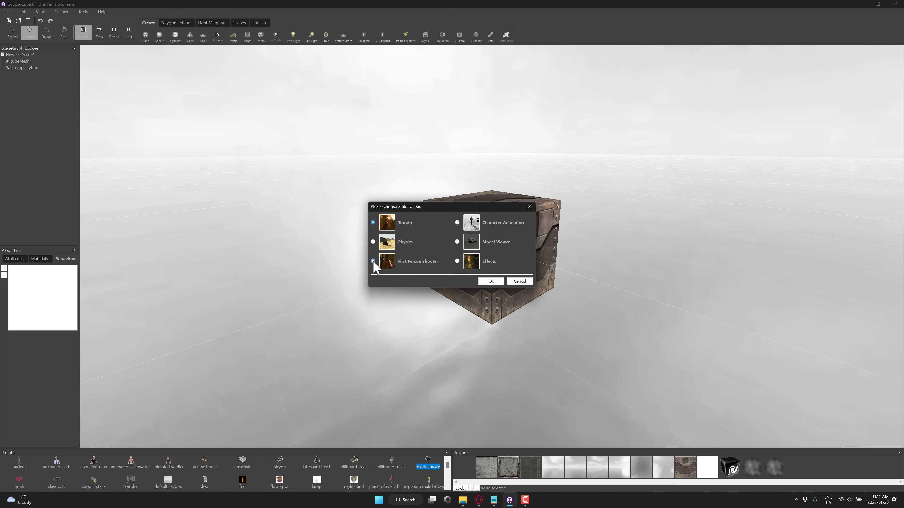
click(490, 281)
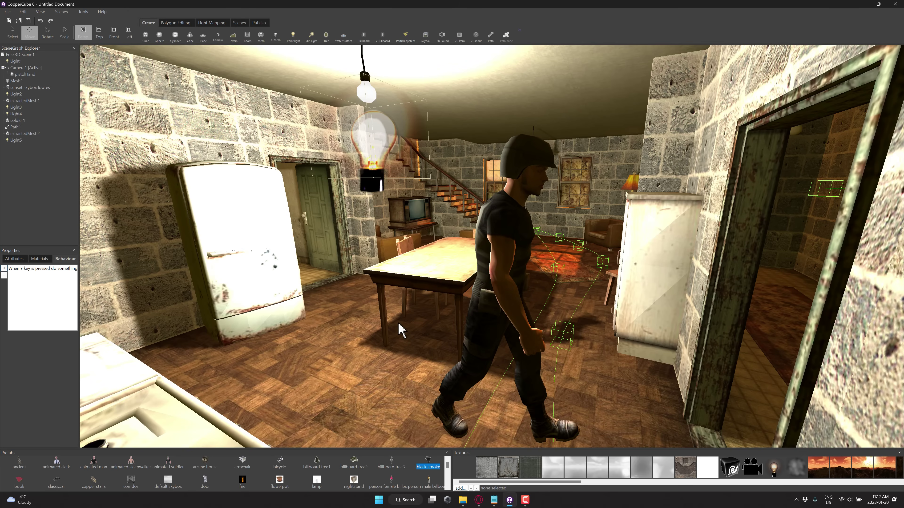
Orbit the view around the soldier toward the house doorway
scroll(399, 328, up, 2)
scroll(400, 329, up, 3)
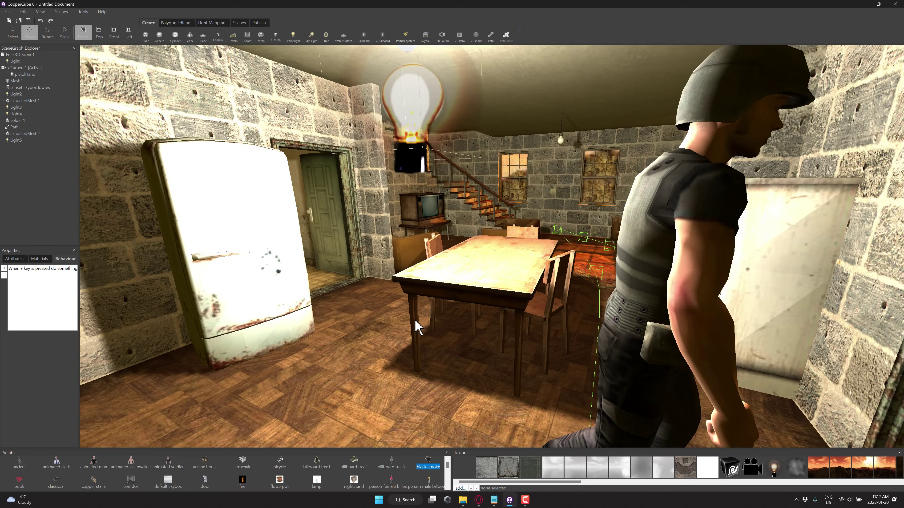
right_drag(417, 322, 369, 324)
scroll(434, 326, down, 2)
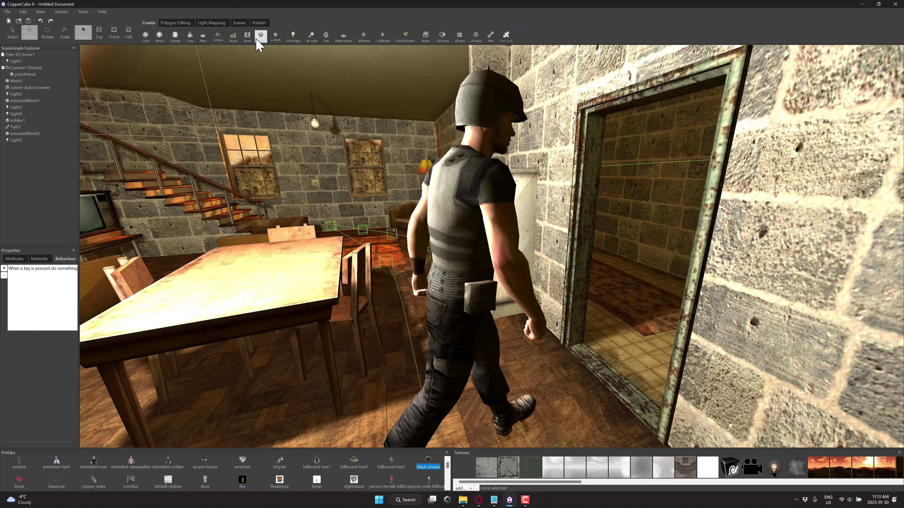
Paint a room plan with floor, Wall 1 and Wall 2 tiles, texture Wall 2, and create it
click(248, 36)
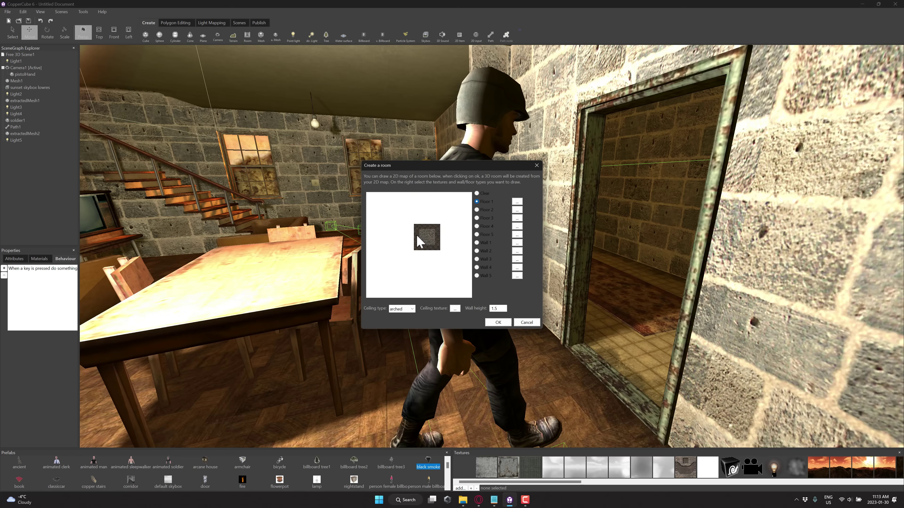
mouse_move(418, 238)
mouse_down()
mouse_move(401, 239)
mouse_move(410, 241)
mouse_up()
mouse_move(410, 233)
mouse_down()
mouse_move(394, 236)
mouse_move(395, 245)
mouse_up()
click(477, 251)
drag(413, 247, 400, 249)
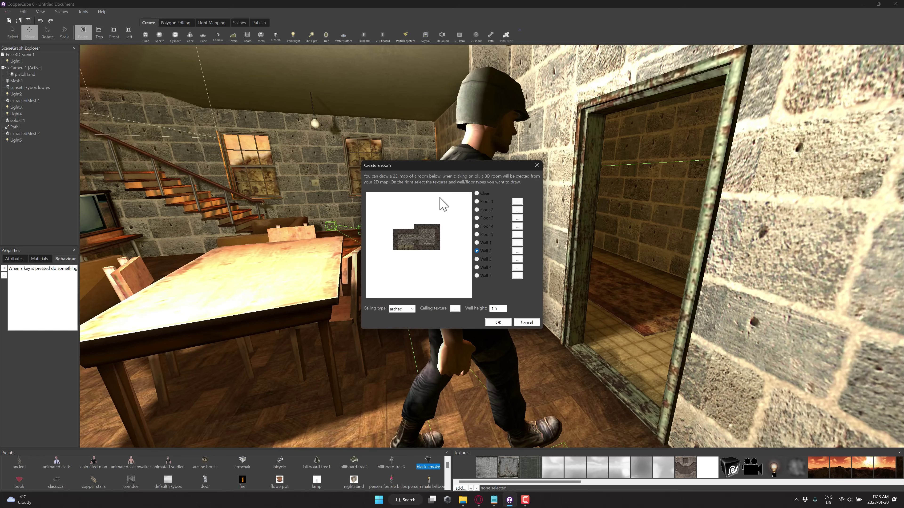
click(517, 251)
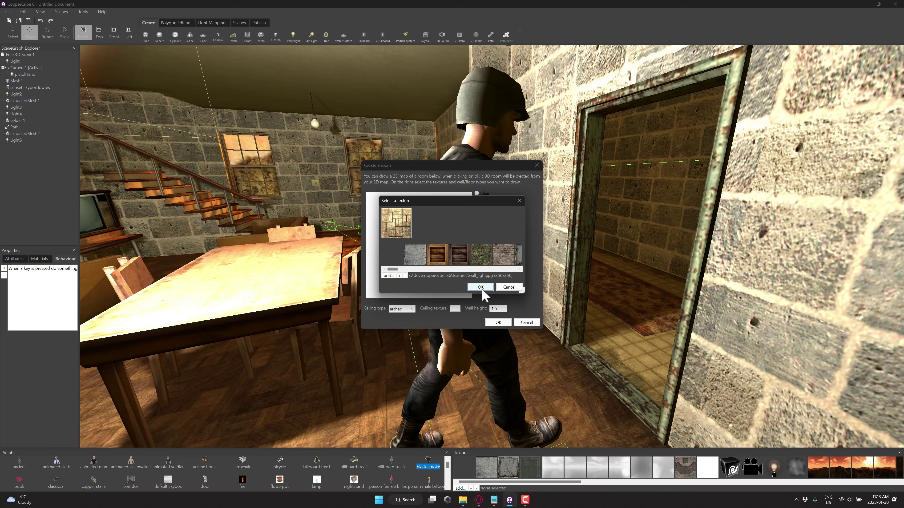
click(485, 286)
click(498, 322)
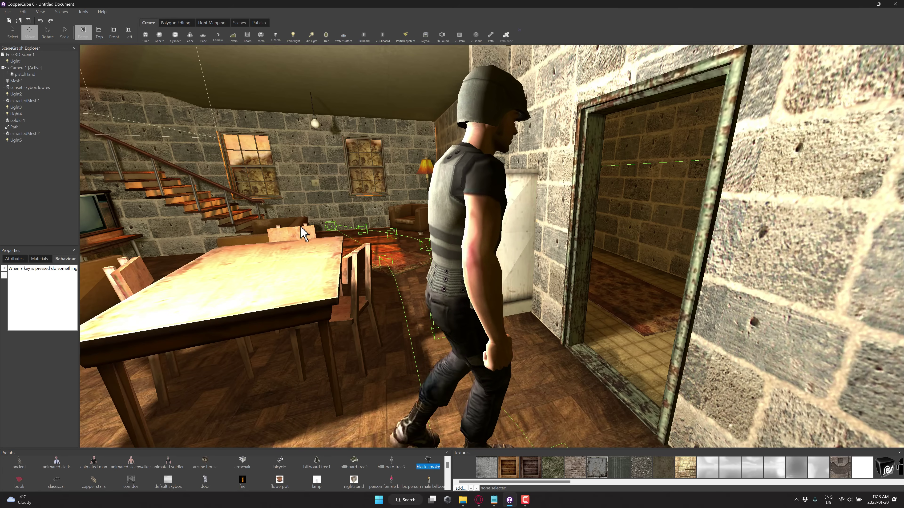
scroll(317, 236, up, 3)
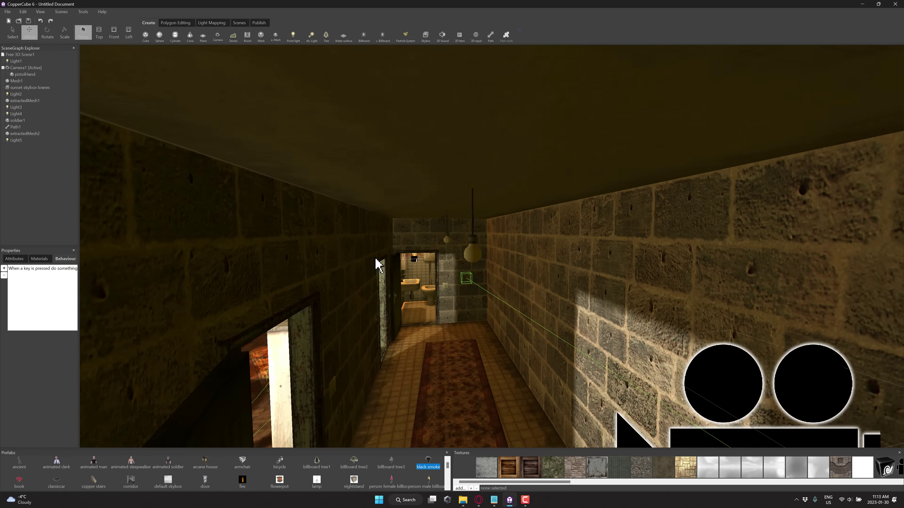
scroll(375, 263, up, 3)
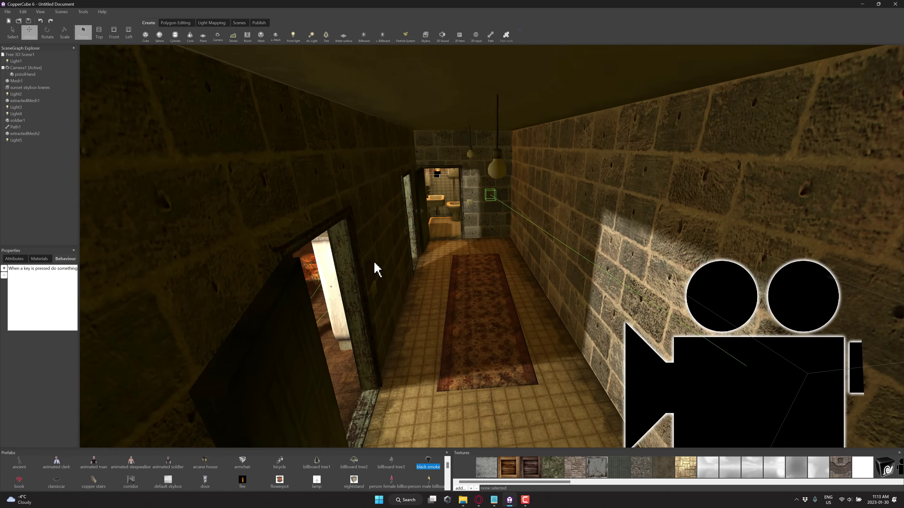
scroll(399, 269, up, 3)
scroll(399, 269, up, 6)
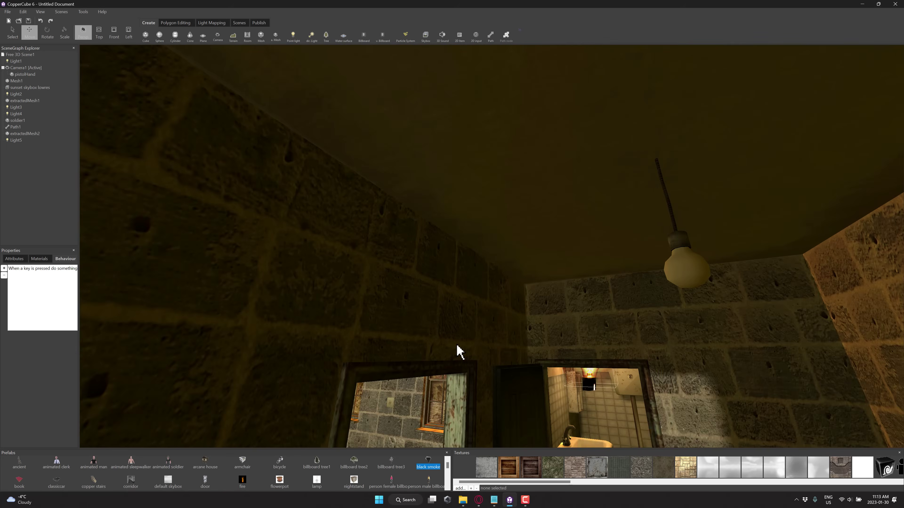
scroll(461, 355, up, 10)
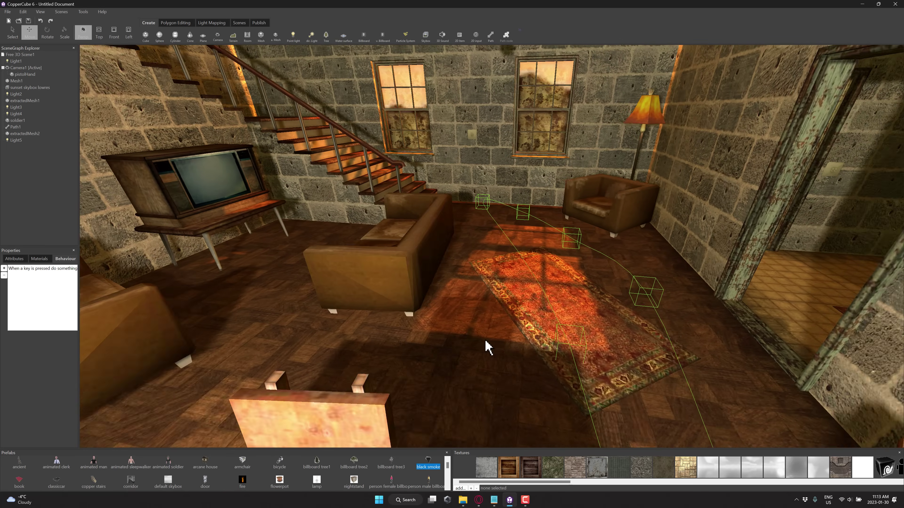
scroll(481, 338, up, 3)
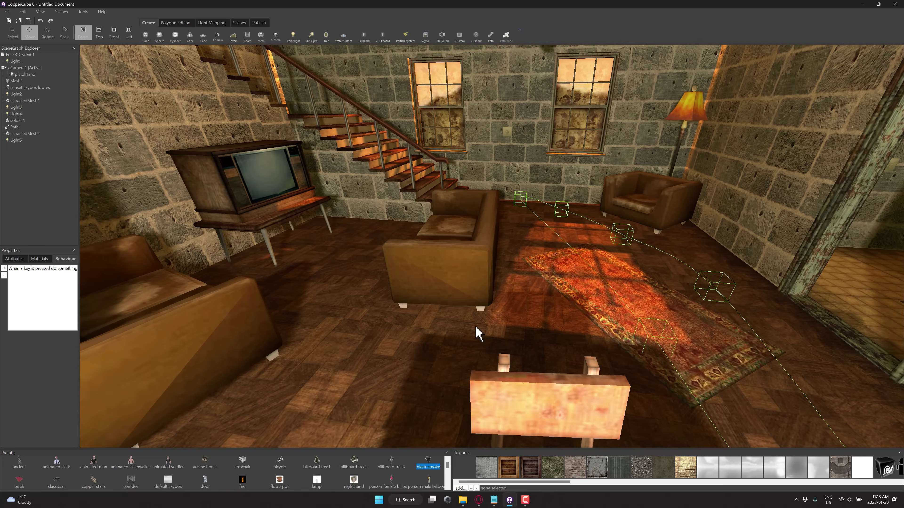
scroll(475, 326, up, 8)
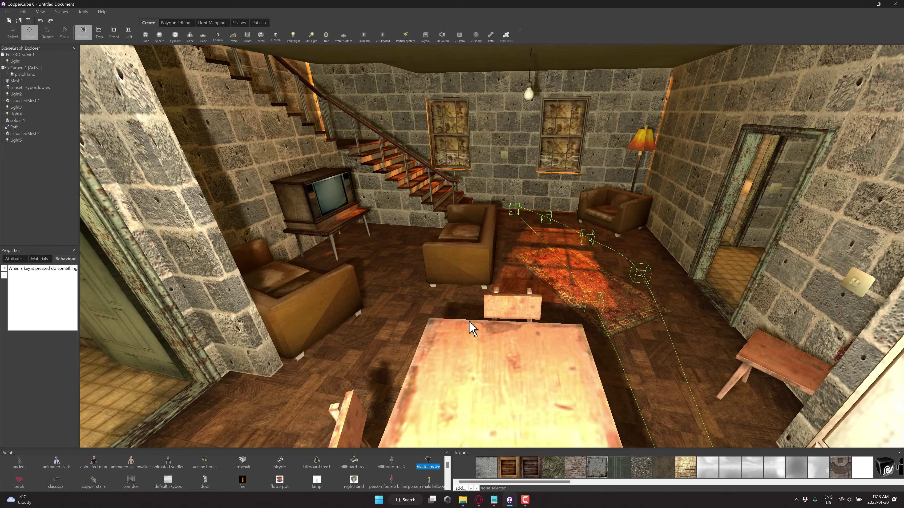
scroll(480, 327, up, 5)
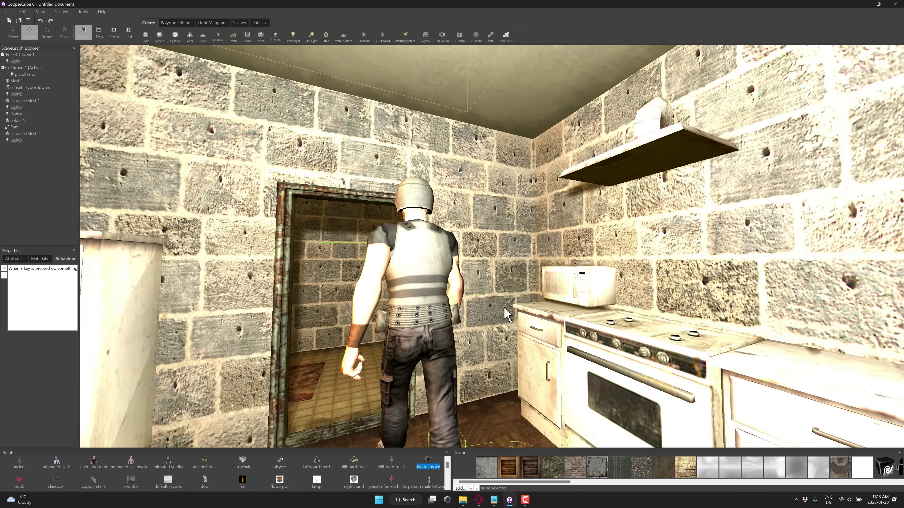
scroll(504, 312, up, 3)
scroll(499, 317, down, 1)
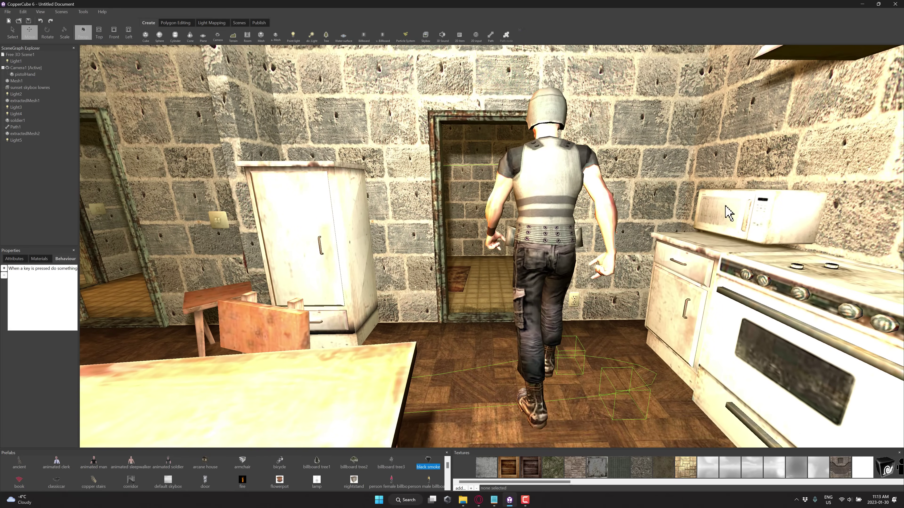
scroll(726, 209, down, 4)
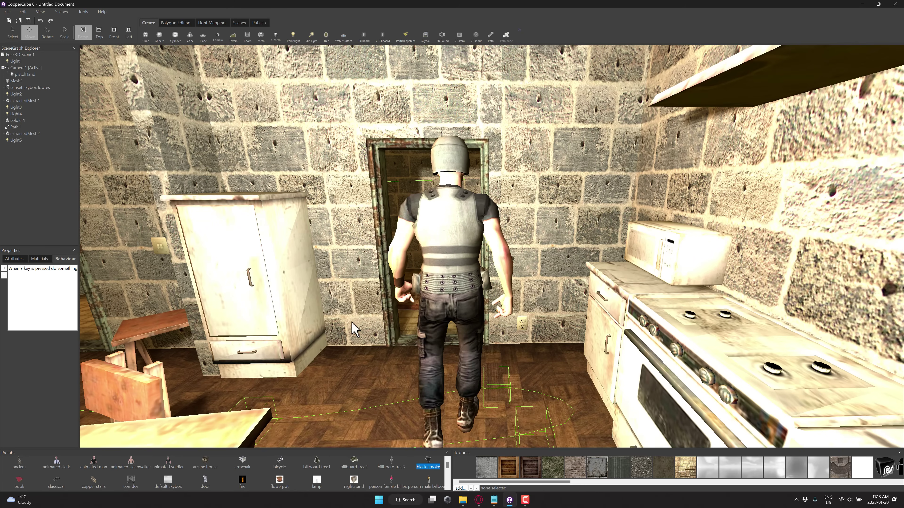
Add the 'fire' prefab and drag it along X to sit beside the stove
click(452, 262)
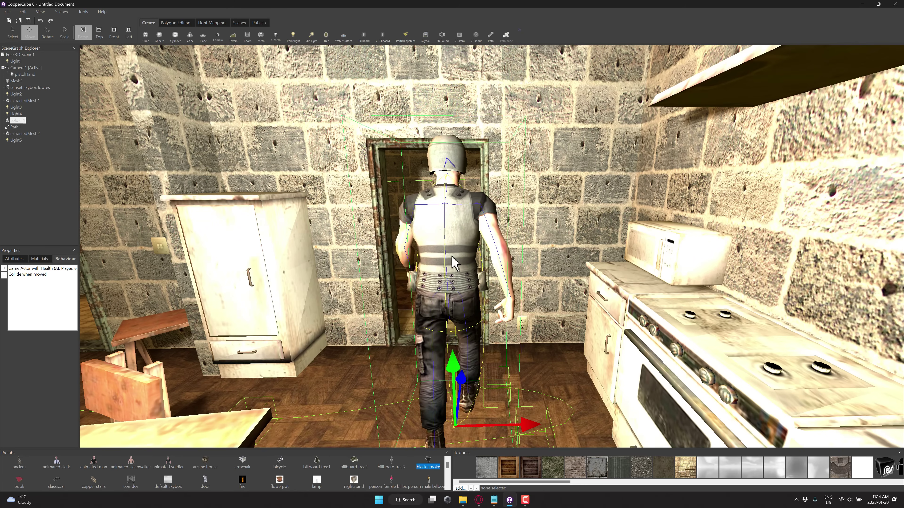
scroll(347, 358, up, 3)
scroll(347, 358, down, 4)
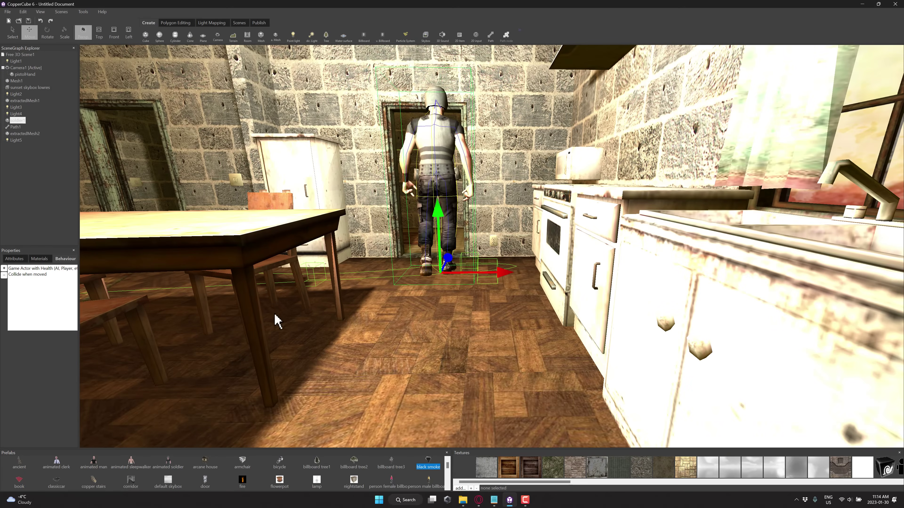
mouse_move(275, 316)
mouse_down()
mouse_move(282, 317)
mouse_move(264, 317)
mouse_up()
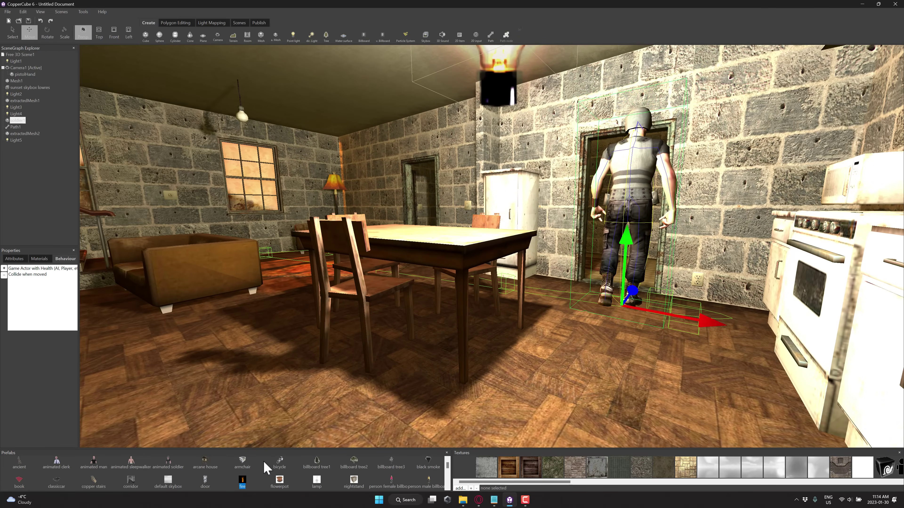
click(243, 481)
double_click(245, 480)
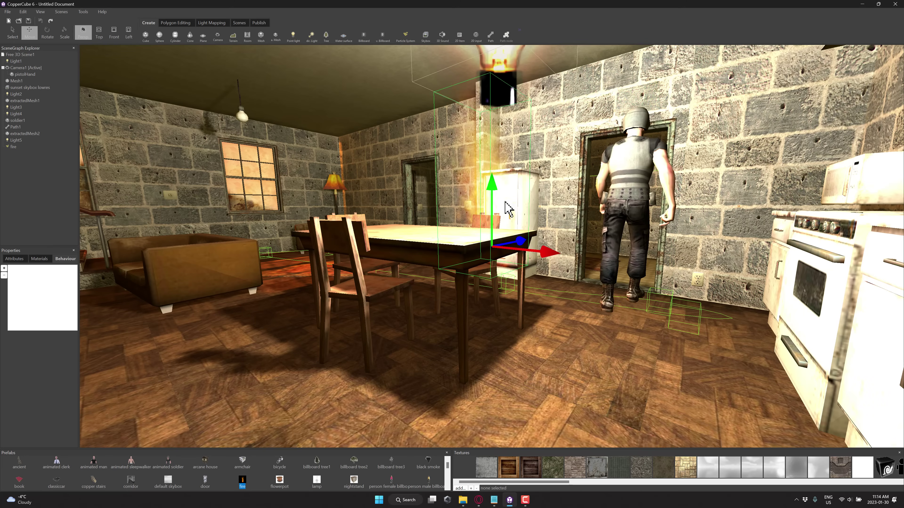
drag(544, 254, 585, 282)
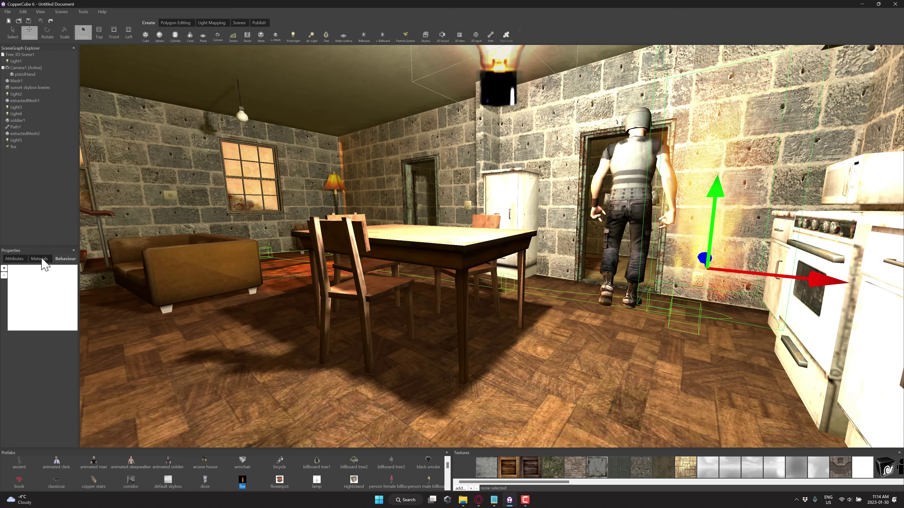
Give the fire a Follow a Path behaviour on Path1, then select soldier1
click(4, 268)
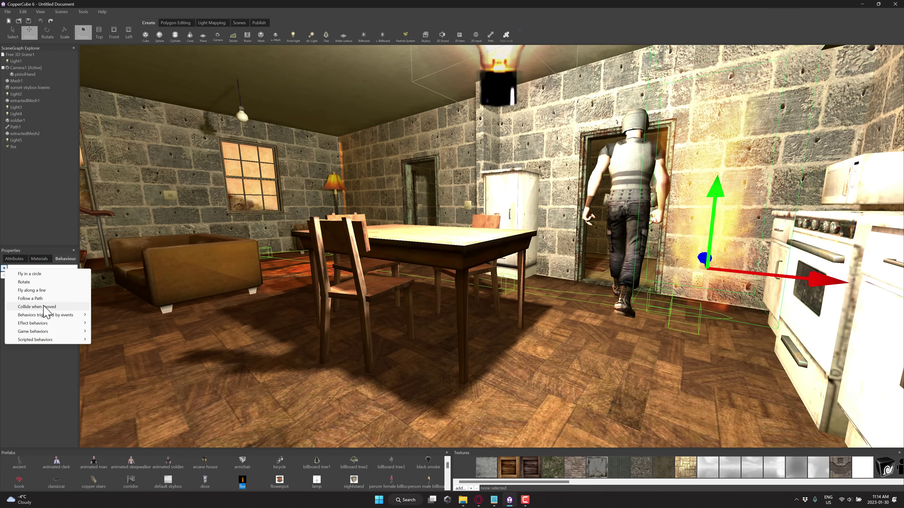
mouse_move(46, 323)
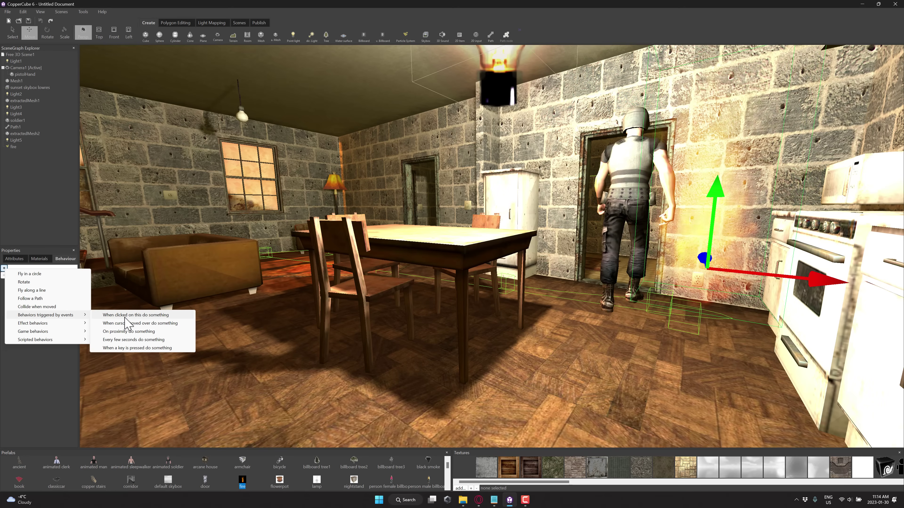
click(30, 299)
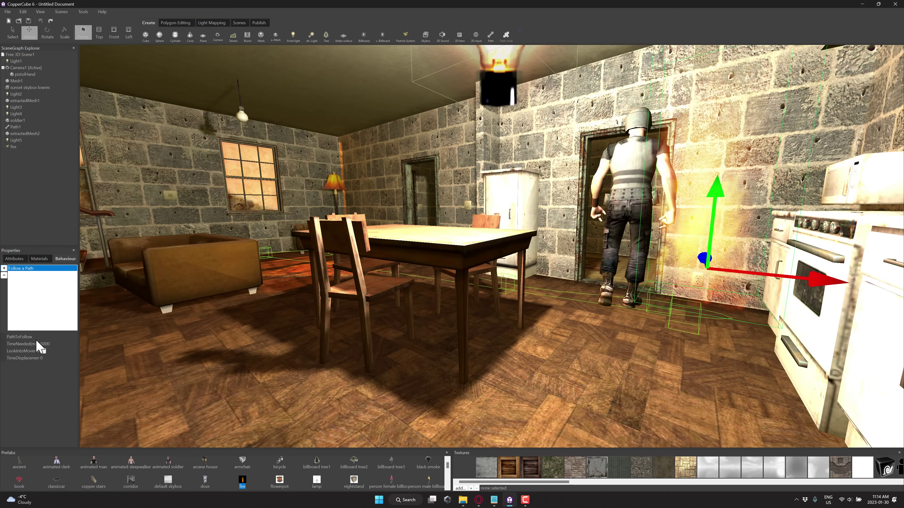
click(73, 336)
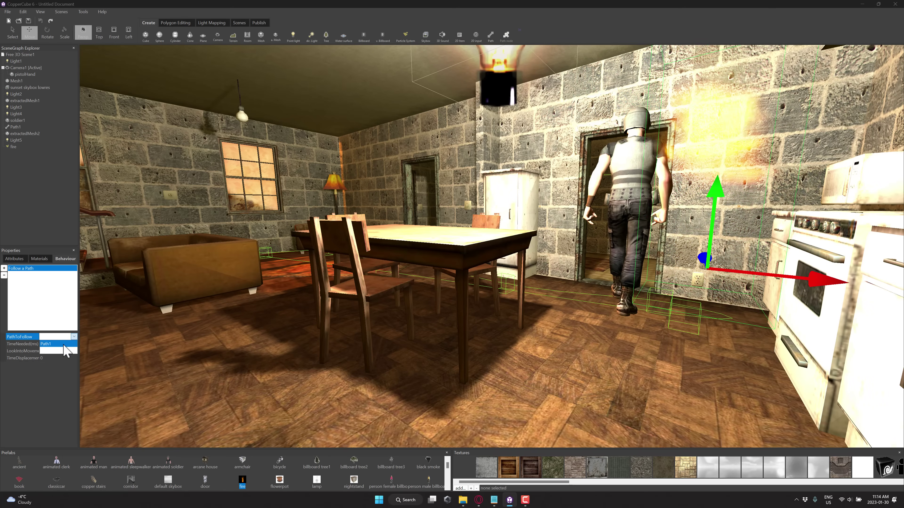
click(70, 347)
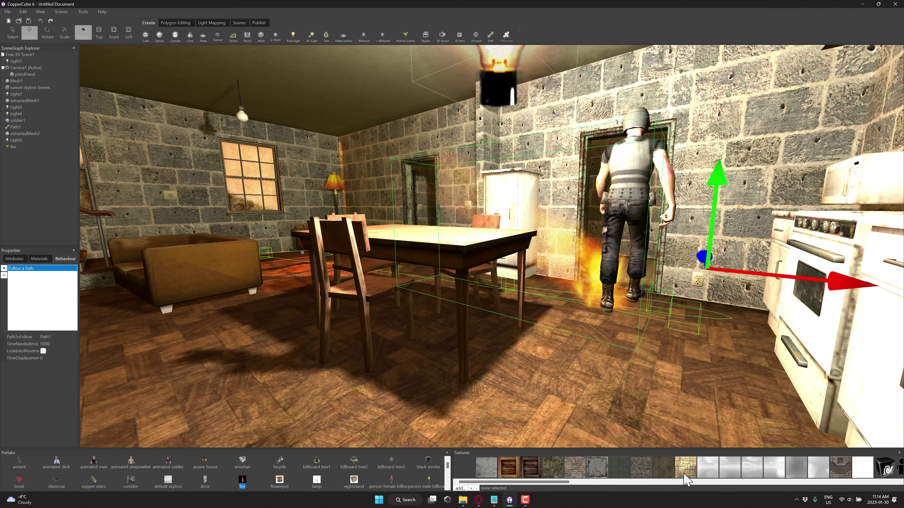
click(598, 197)
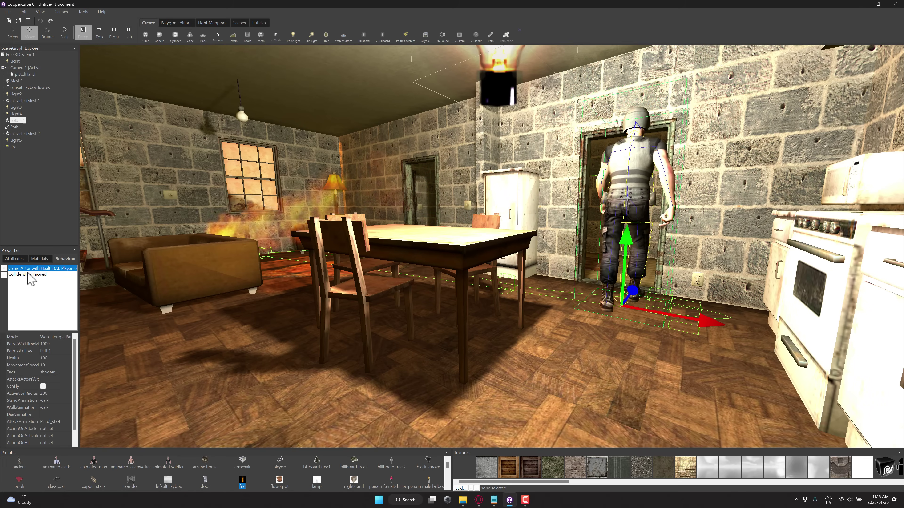
Review the soldier's Game Actor properties and bring up the event-triggered behaviours list
scroll(37, 367, down, 1)
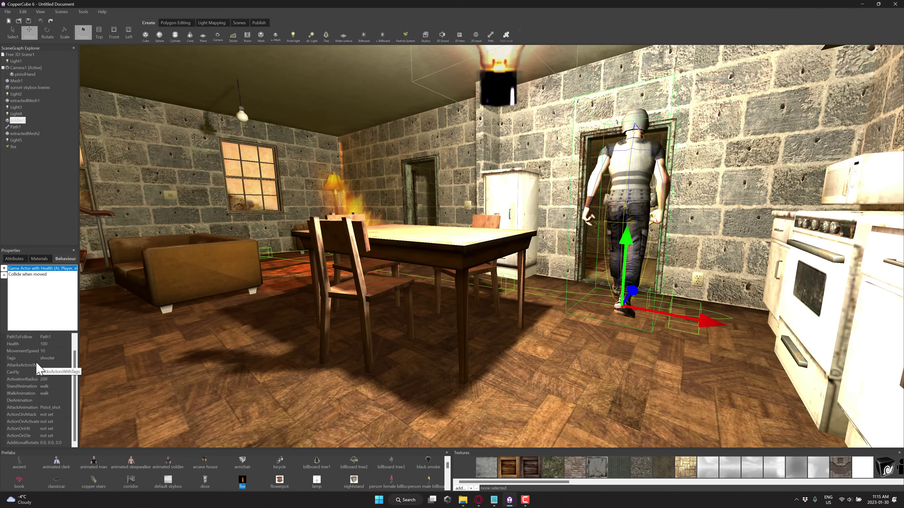
scroll(40, 368, up, 1)
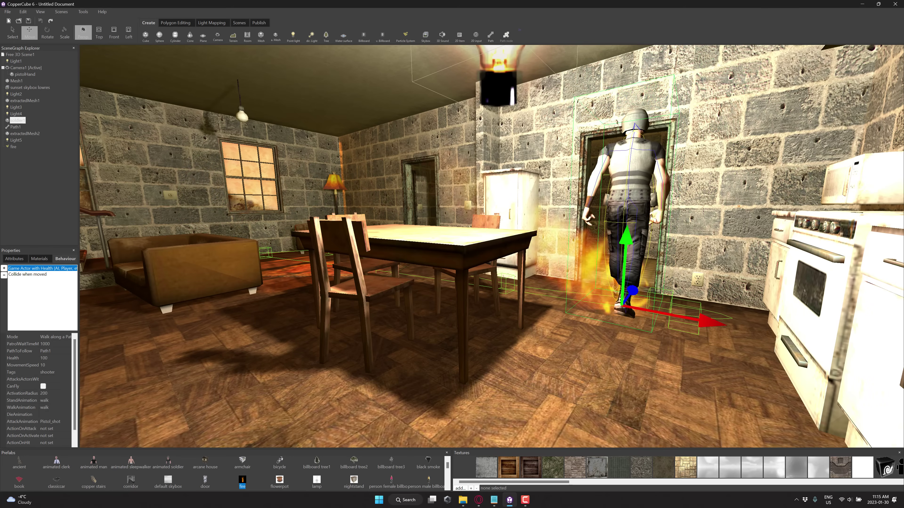
click(4, 268)
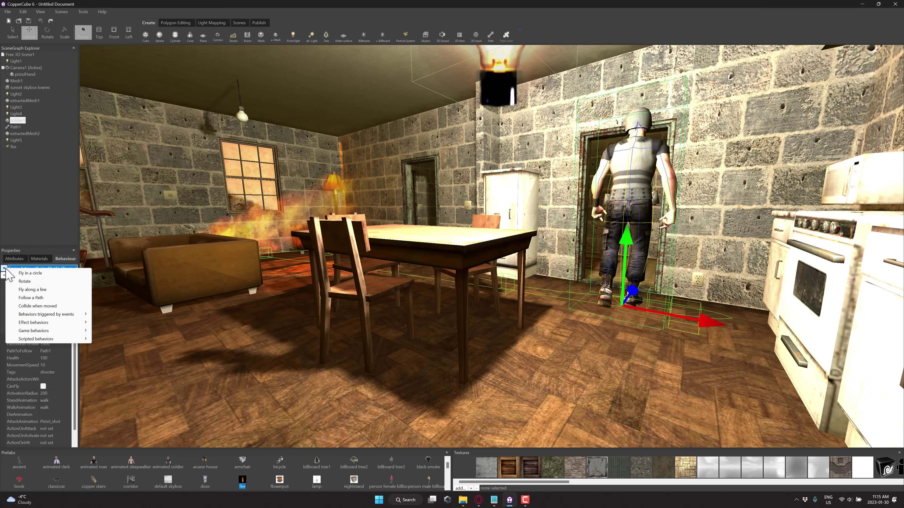
mouse_move(39, 314)
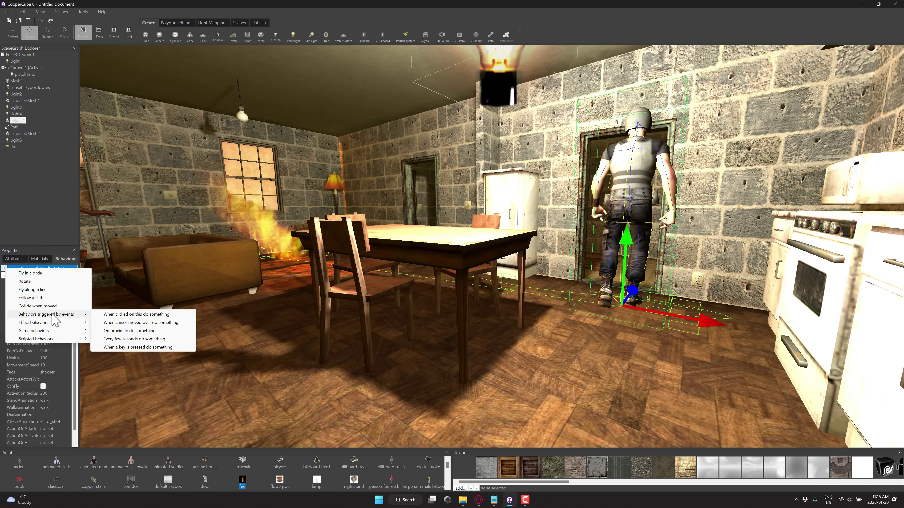
Add an 'Every few seconds do something' behaviour with a 500 ms interval
click(136, 339)
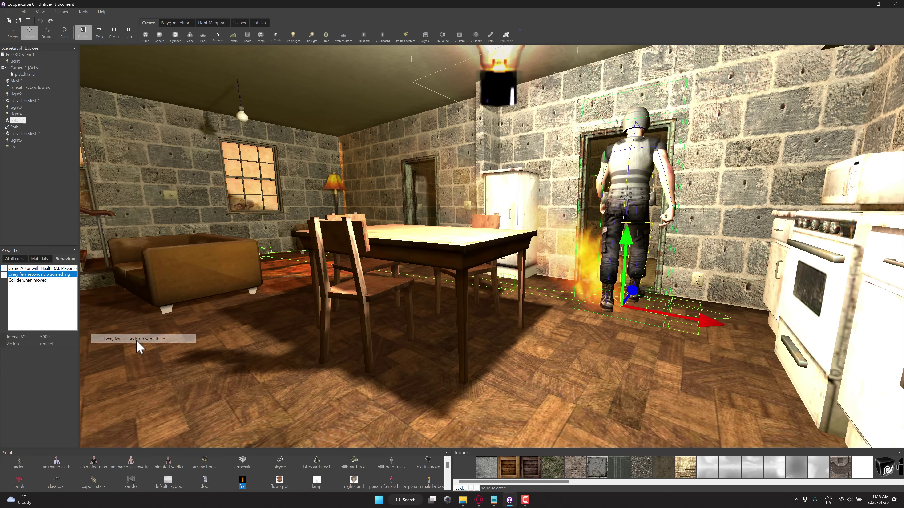
click(56, 337)
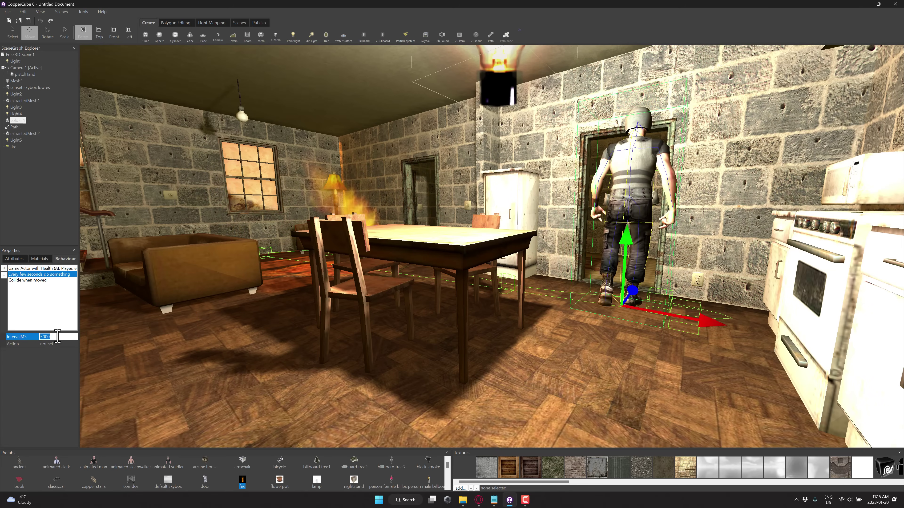
text(500)
key(Return)
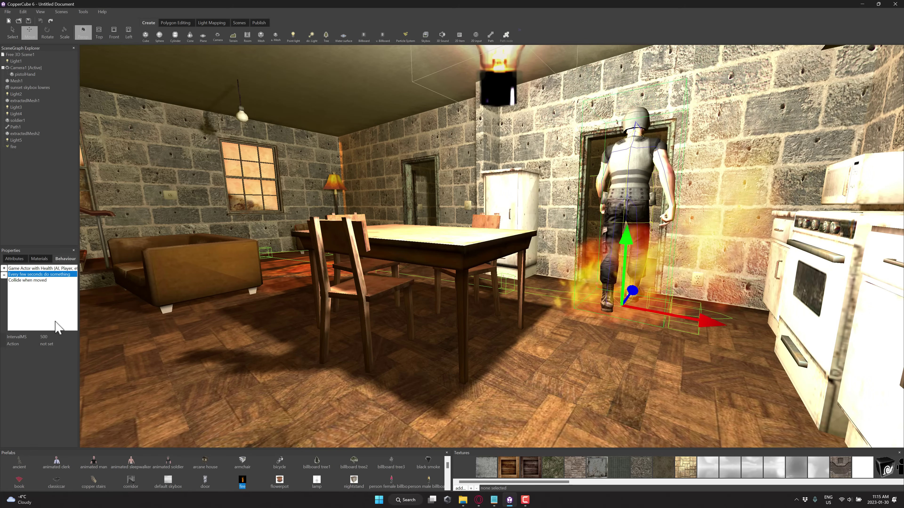
Set the timer's action to 'Change scale of a scene node'
click(52, 344)
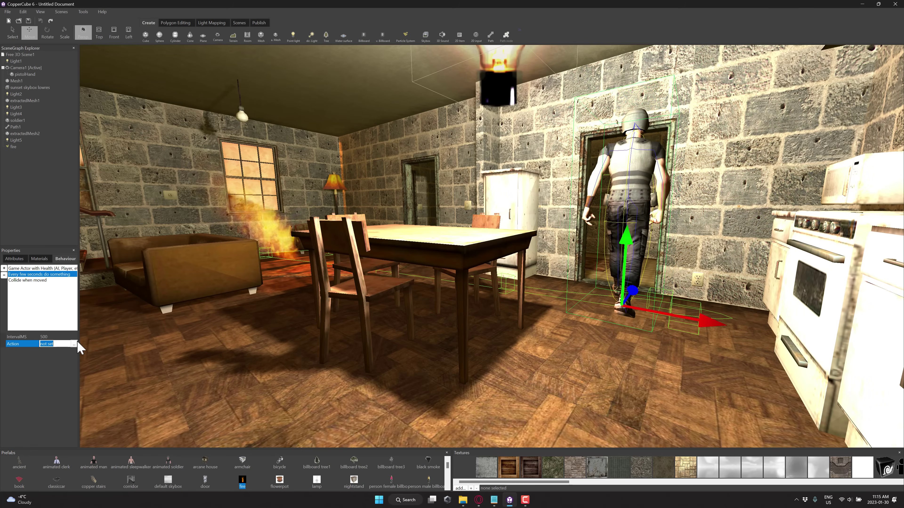
click(74, 344)
click(8, 354)
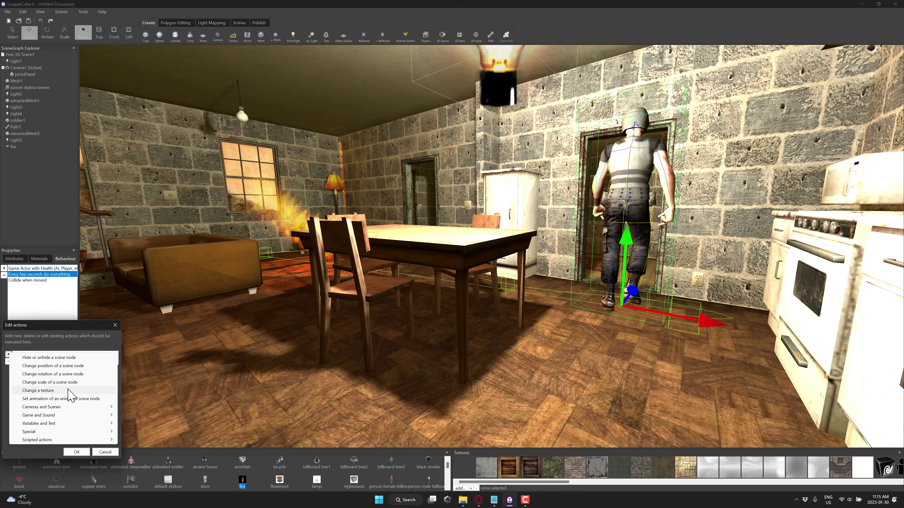
mouse_move(70, 418)
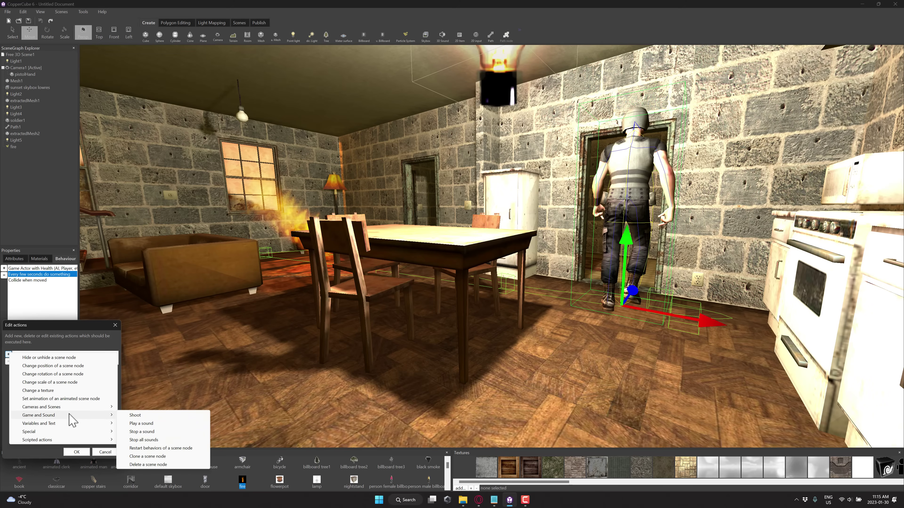
click(66, 382)
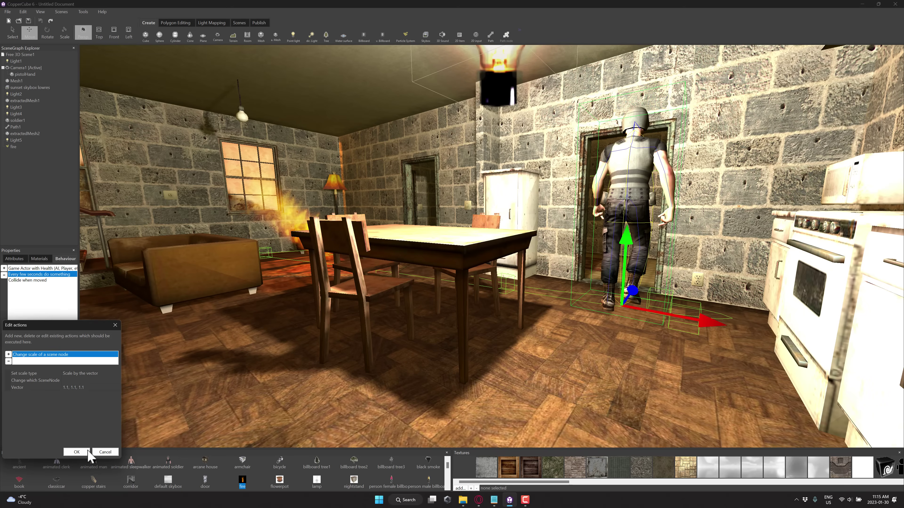
click(87, 451)
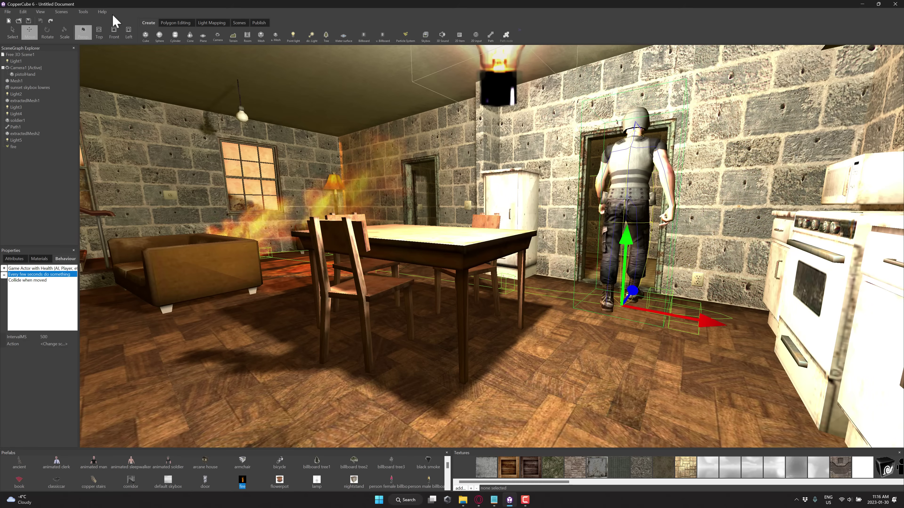
click(82, 12)
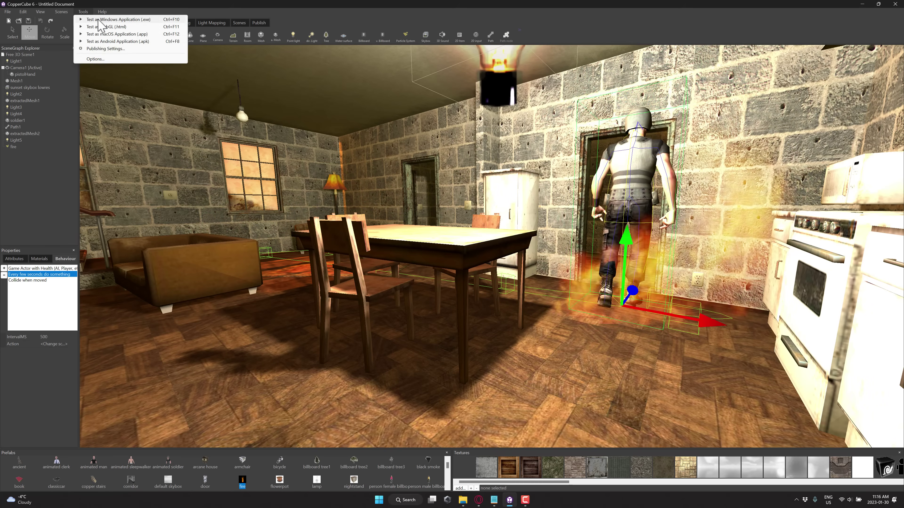
click(99, 19)
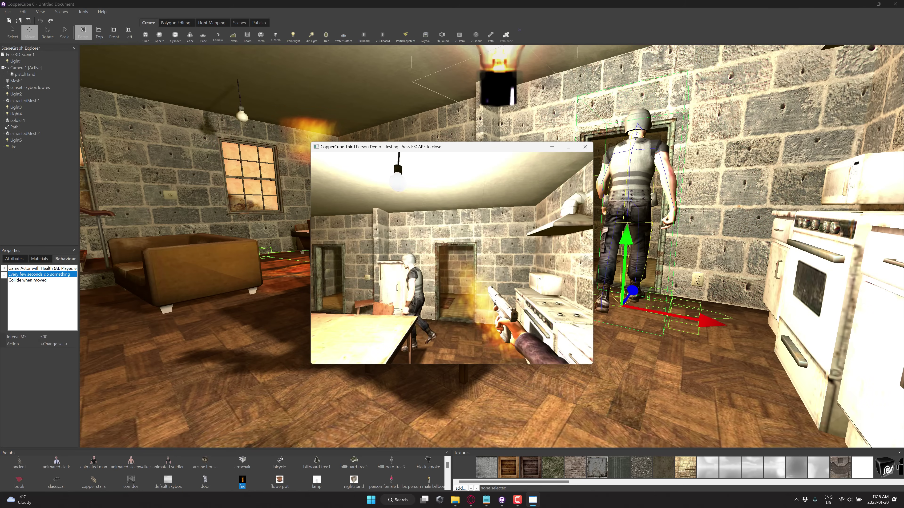
key(Escape)
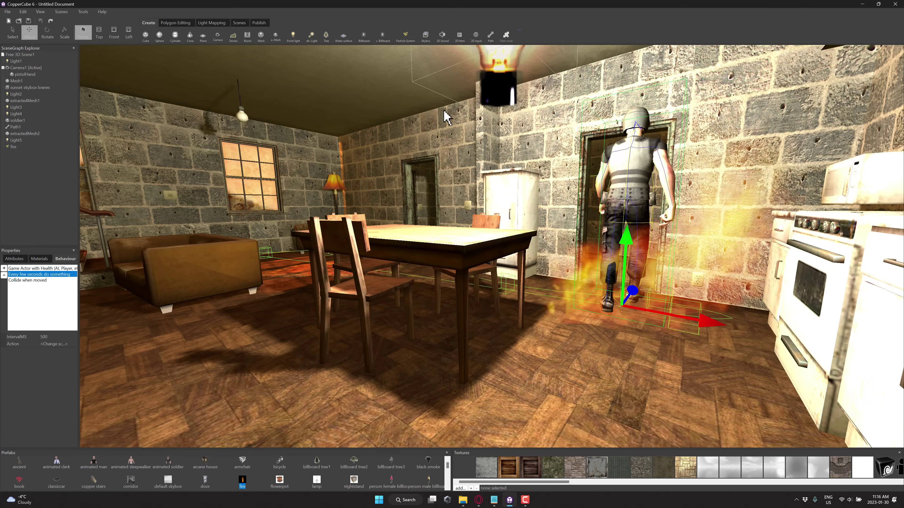
click(82, 11)
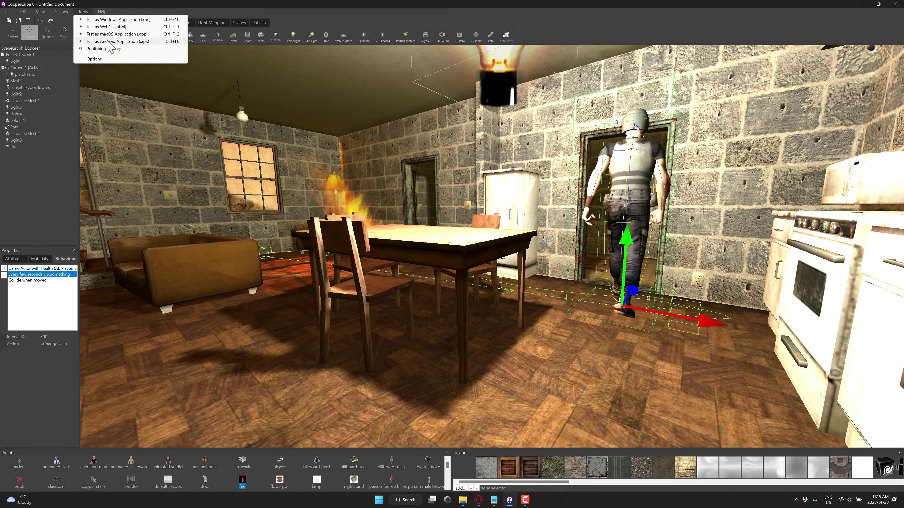
Check the supported file types for Static 3D Mesh import, then cancel
mouse_move(7, 11)
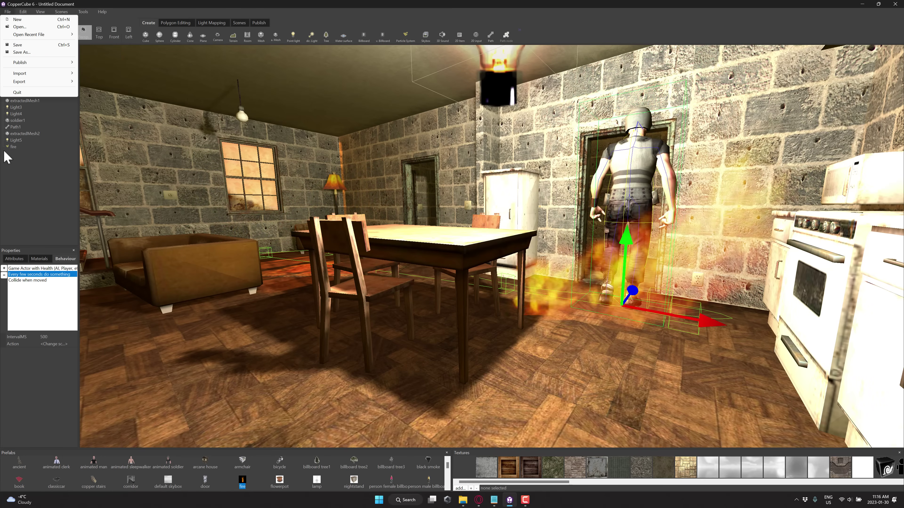
mouse_move(32, 73)
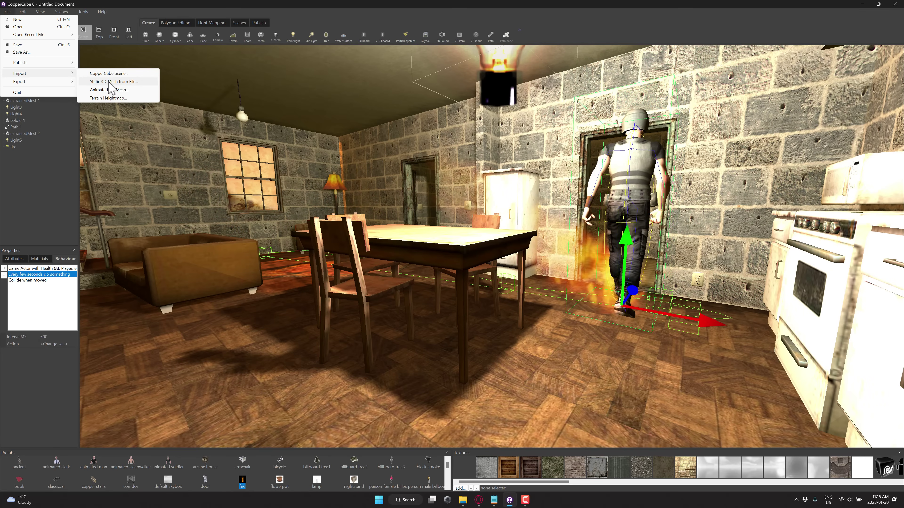
click(103, 91)
click(389, 247)
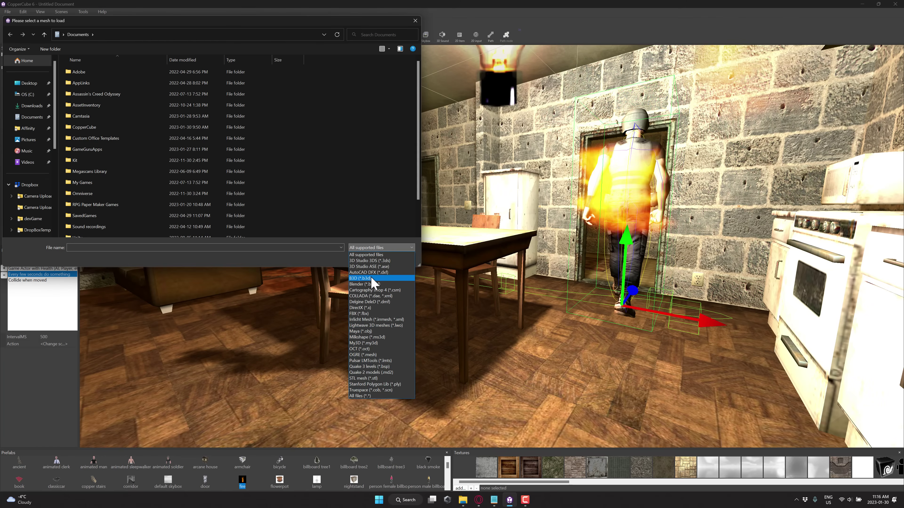
click(330, 240)
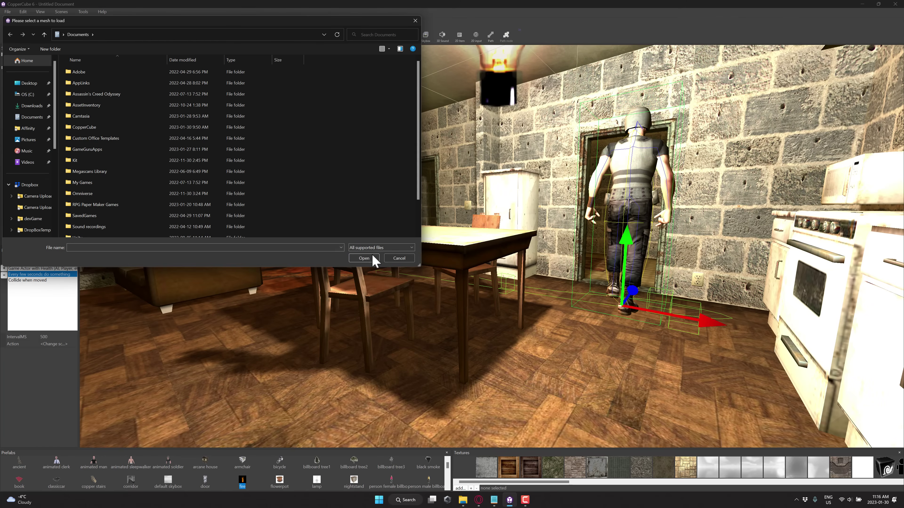
click(397, 259)
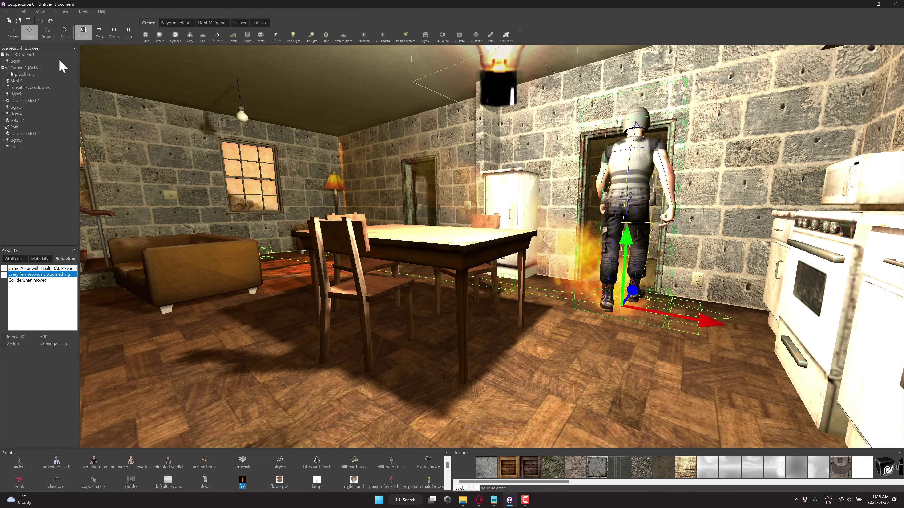
Bring up the Animated 3D Mesh from File import dialog with all supported files, then cancel
click(7, 11)
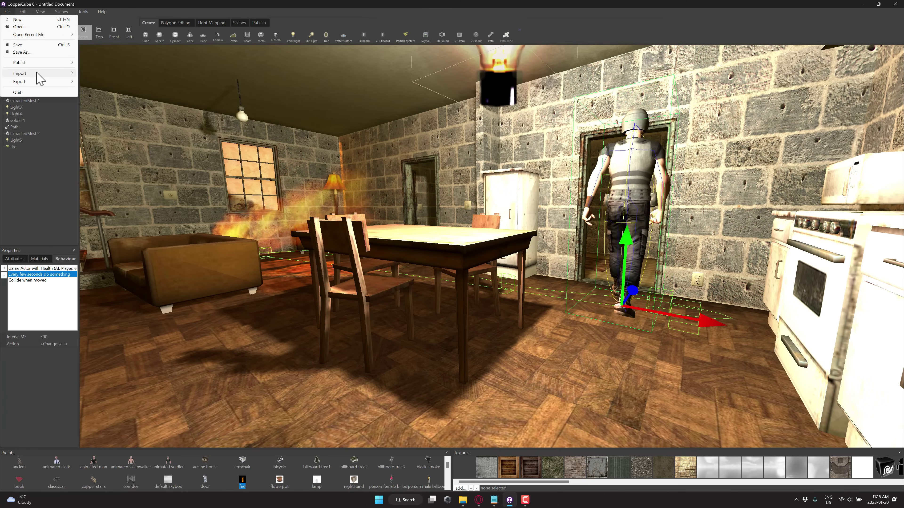
mouse_move(37, 75)
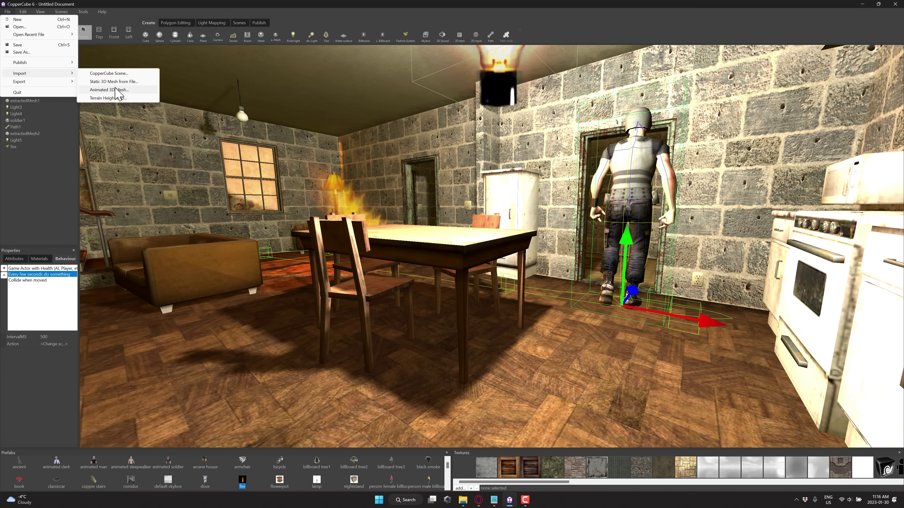
click(108, 89)
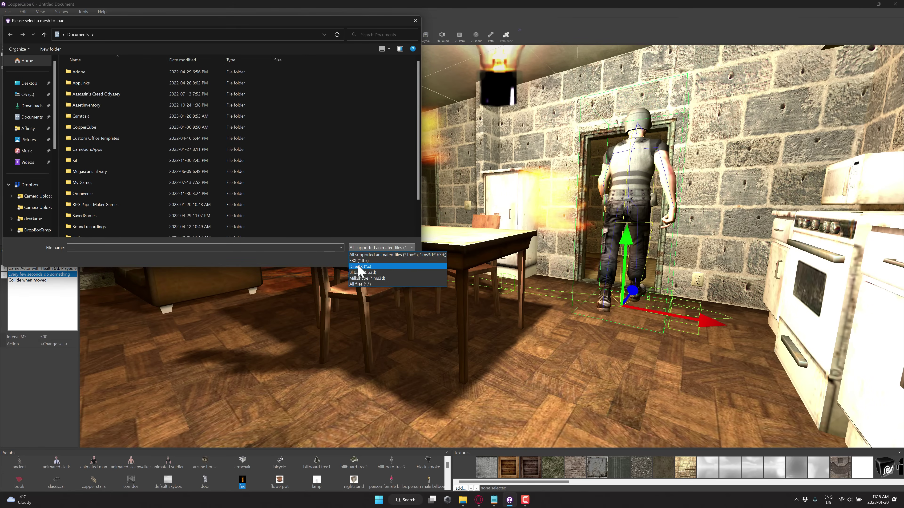
click(359, 255)
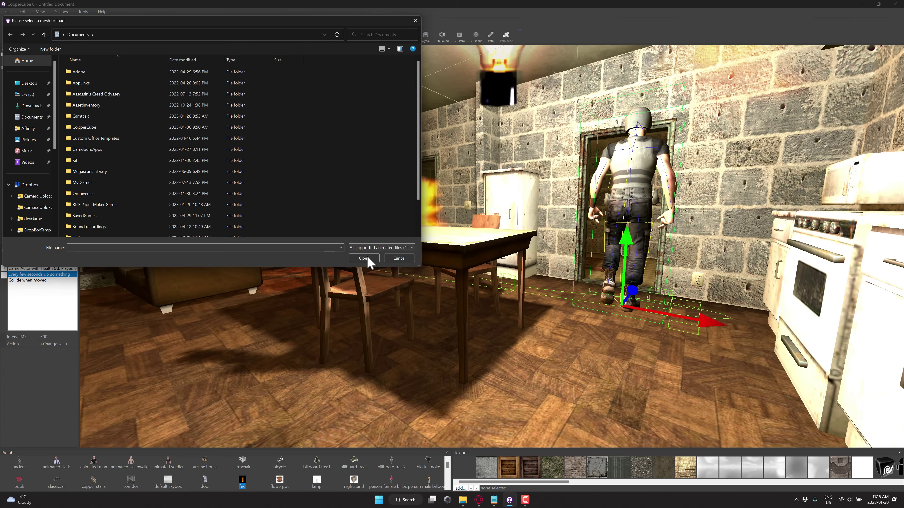
click(397, 259)
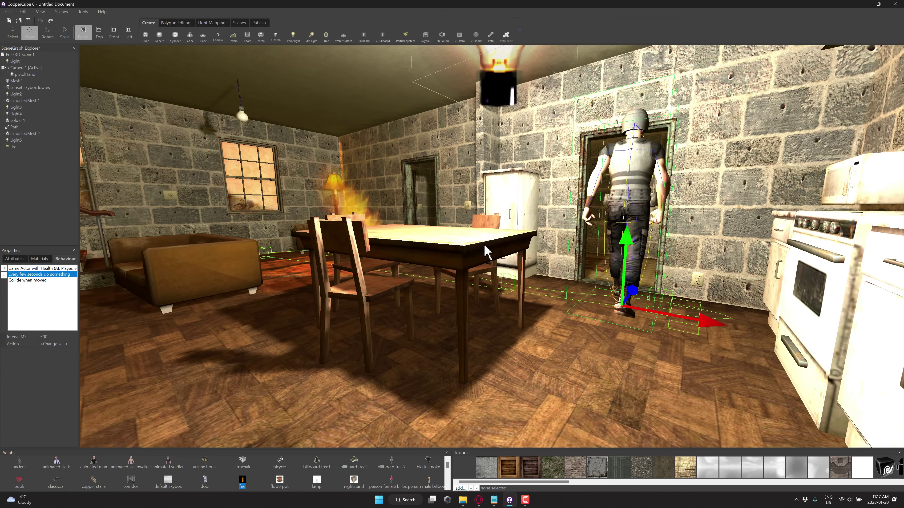
Create a terrain with trees and grass around the house
scroll(490, 251, down, 5)
scroll(493, 256, down, 10)
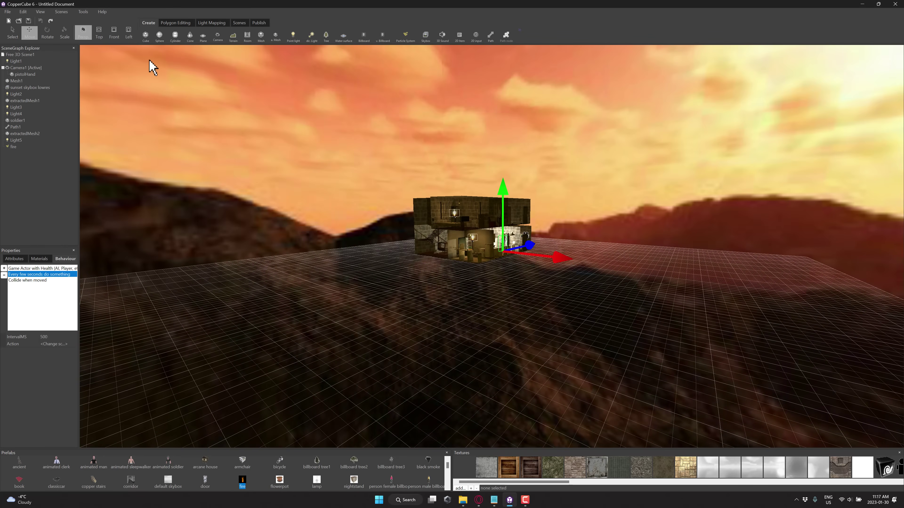
click(233, 36)
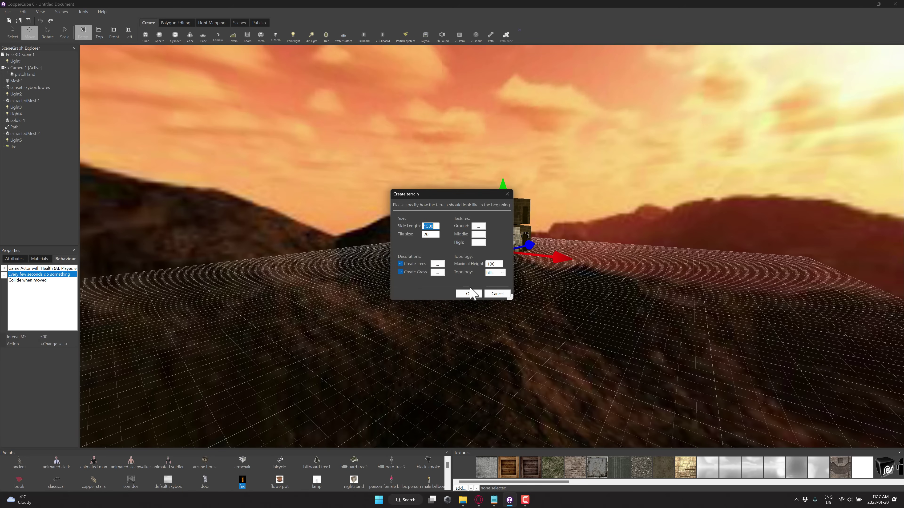
click(475, 293)
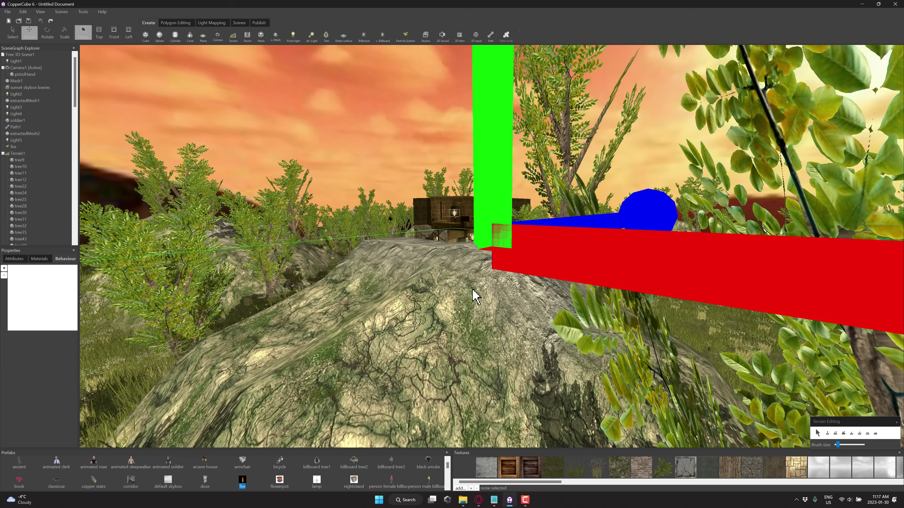
Raise the terrain into a tall pillar and sculpt it into jagged spikes
scroll(494, 288, down, 10)
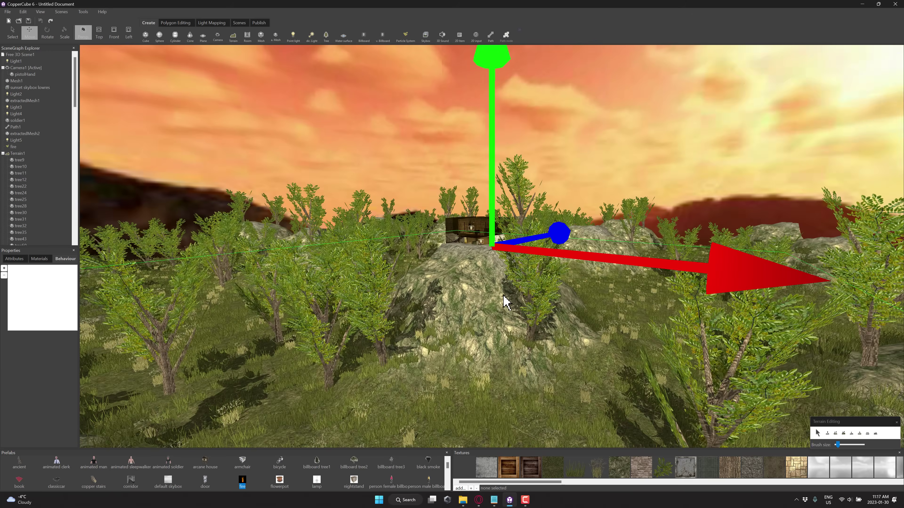
scroll(506, 335, down, 10)
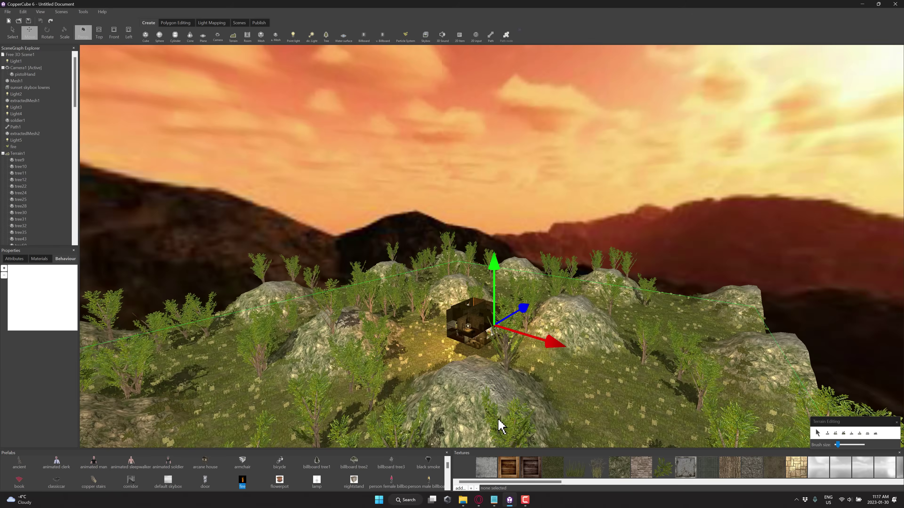
scroll(471, 398, up, 10)
scroll(469, 395, down, 10)
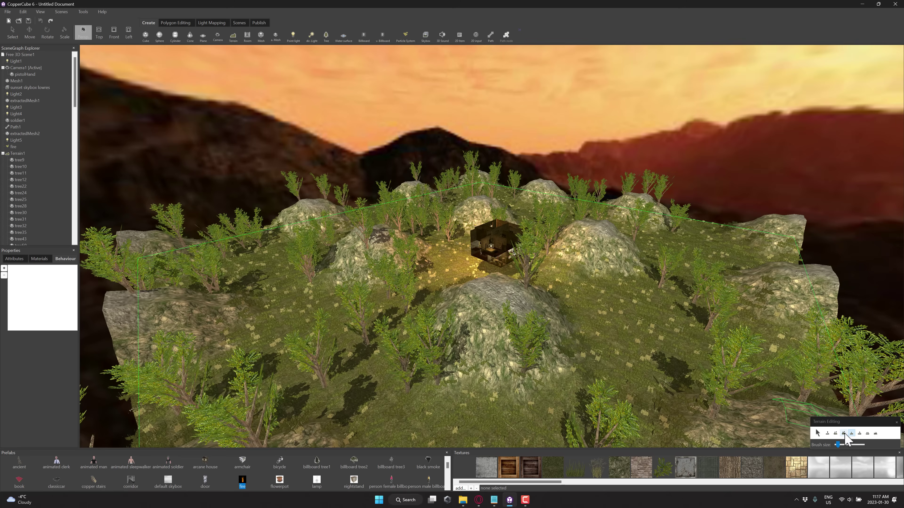
drag(571, 329, 580, 328)
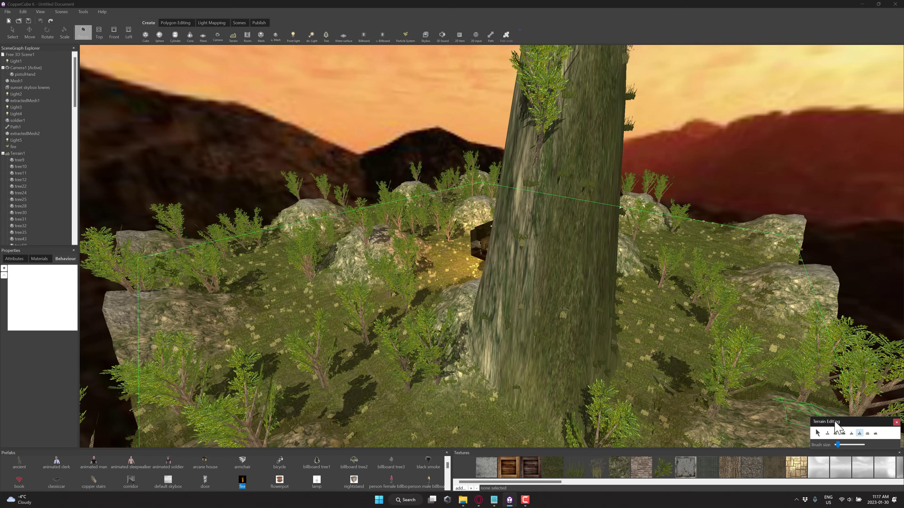
mouse_move(578, 145)
mouse_down()
mouse_move(574, 168)
mouse_move(577, 118)
mouse_move(600, 146)
mouse_move(586, 116)
mouse_move(603, 72)
mouse_move(614, 113)
mouse_move(582, 159)
mouse_move(598, 138)
mouse_move(536, 152)
mouse_move(540, 75)
mouse_up()
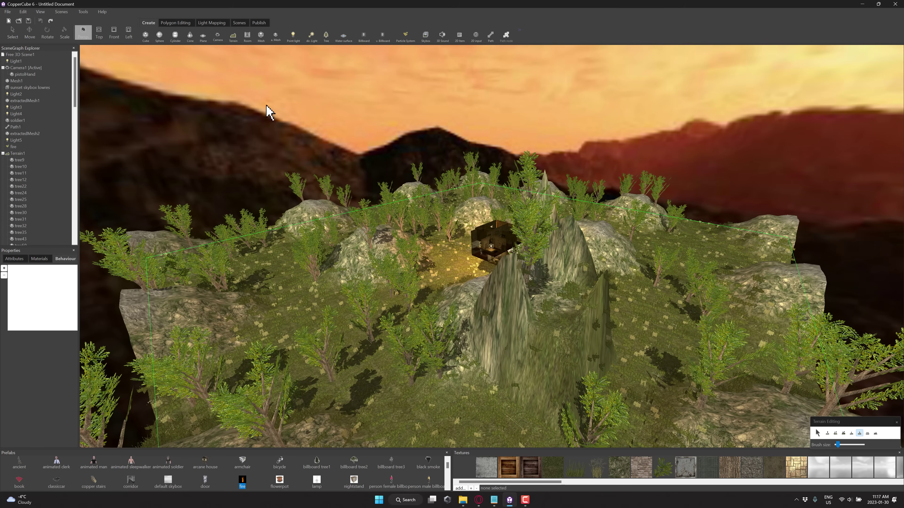
Add a water surface and lower it beneath the terrain
click(343, 40)
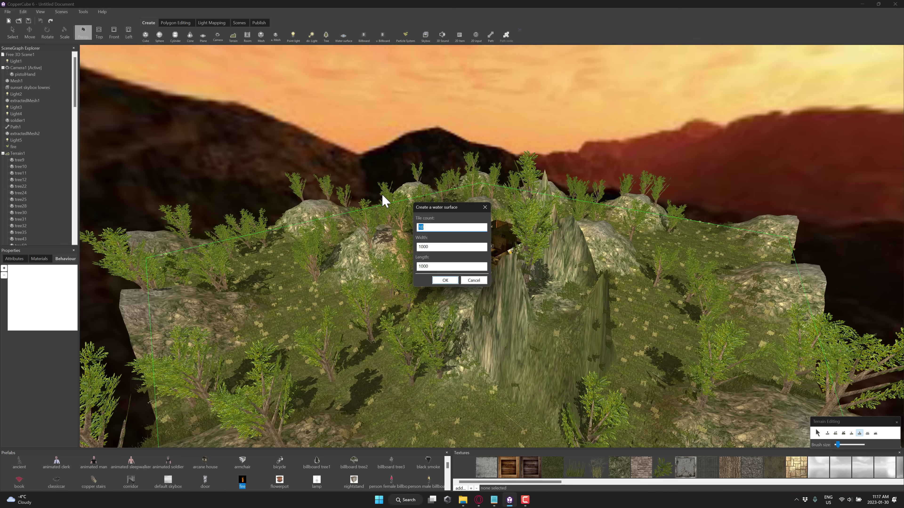
click(442, 280)
drag(490, 186, 468, 364)
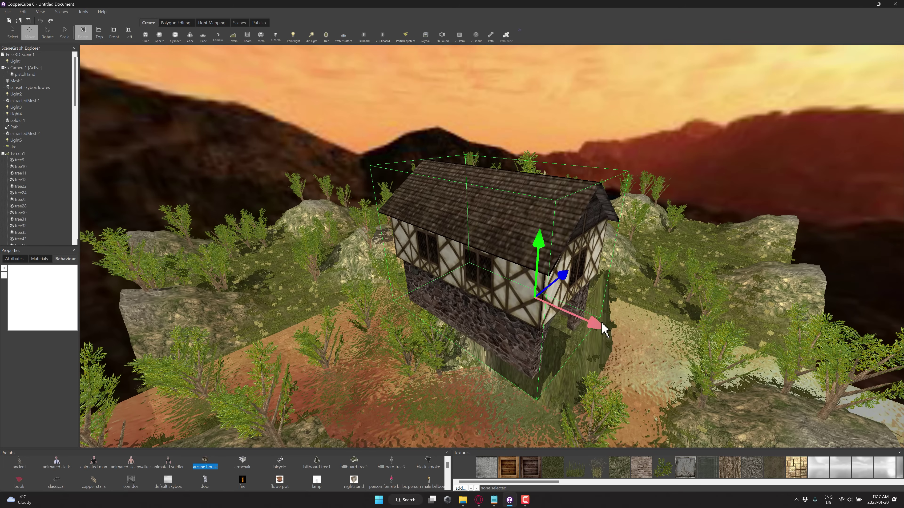
Slide the arcane house prefab left along X to the hill's left side
drag(605, 330, 555, 337)
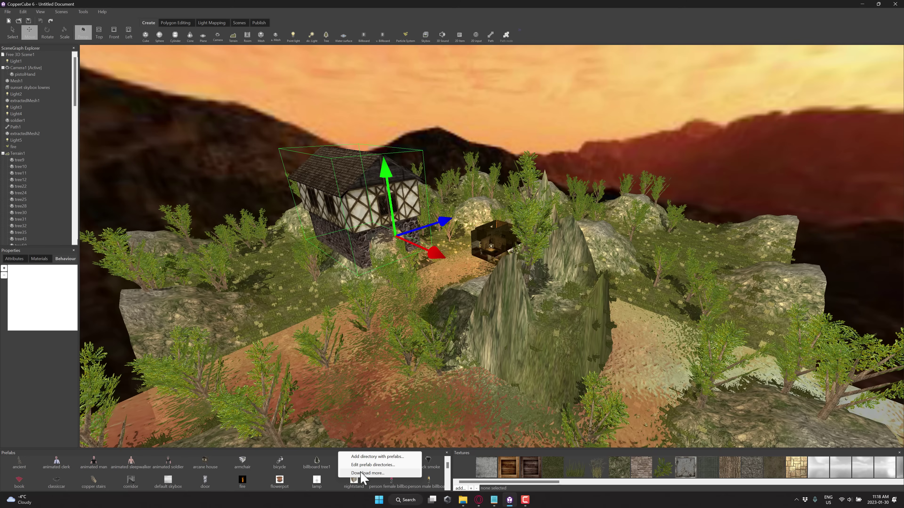
click(64, 260)
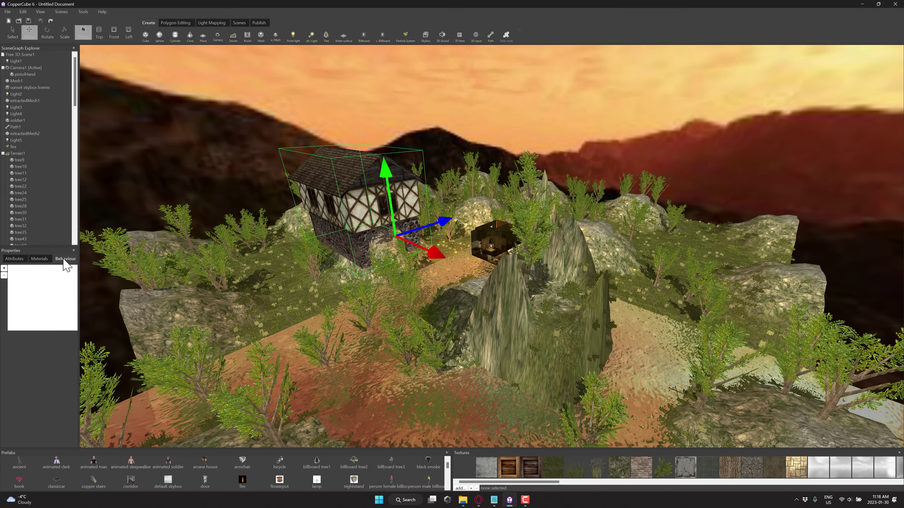
click(4, 269)
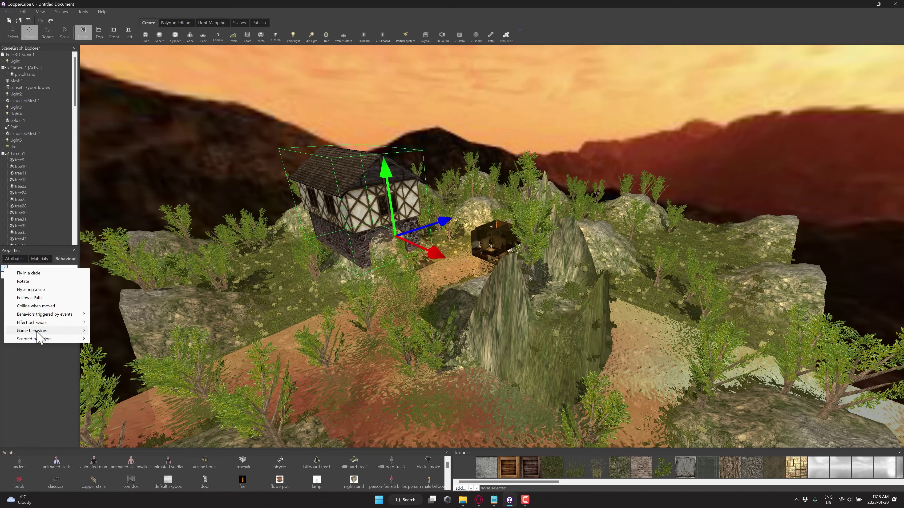
mouse_move(37, 339)
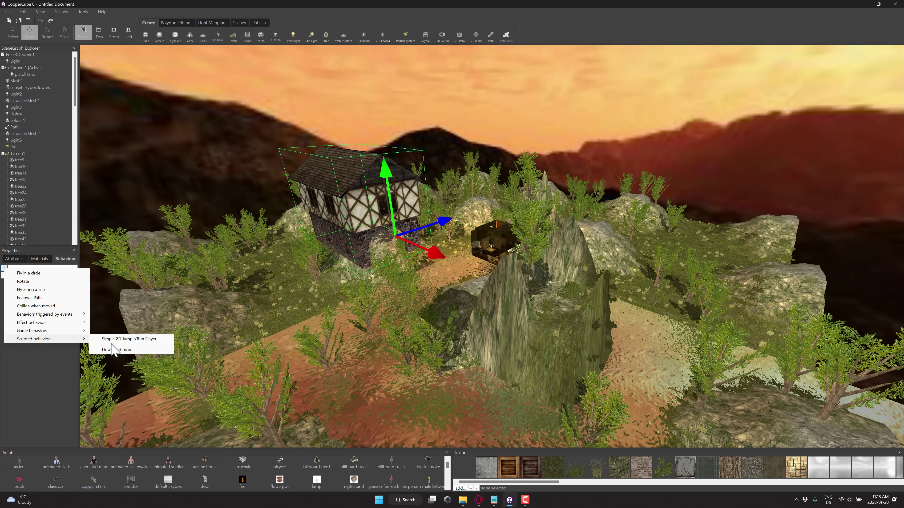
click(85, 358)
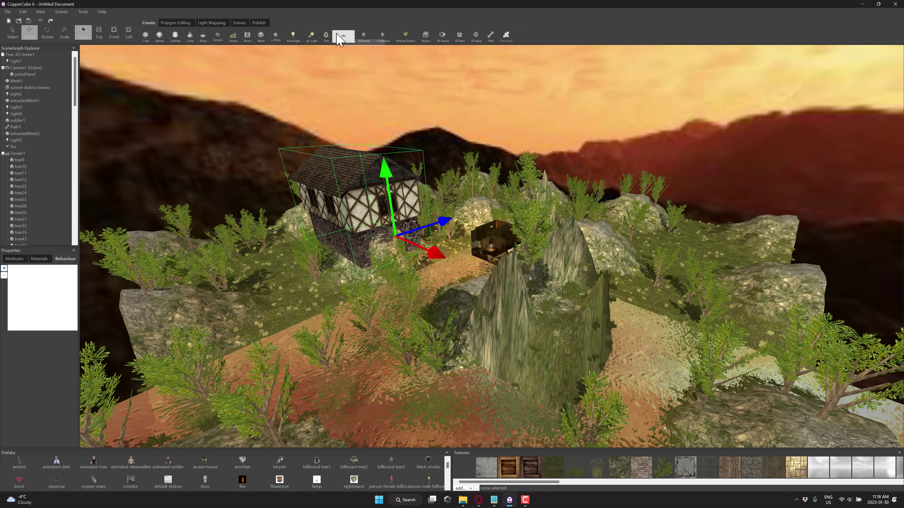
Generate a leafy tree, set it left of the house sunk into terrain, then enter Polygon Editing
click(326, 35)
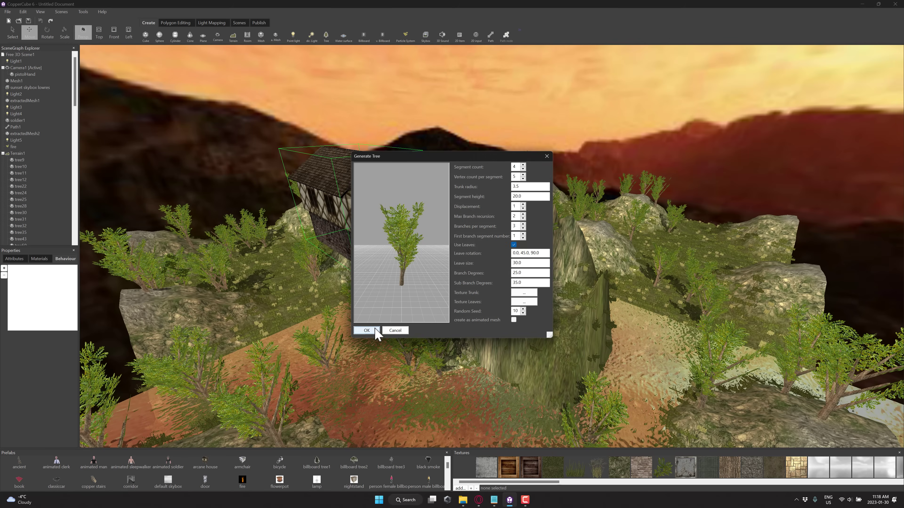
click(374, 329)
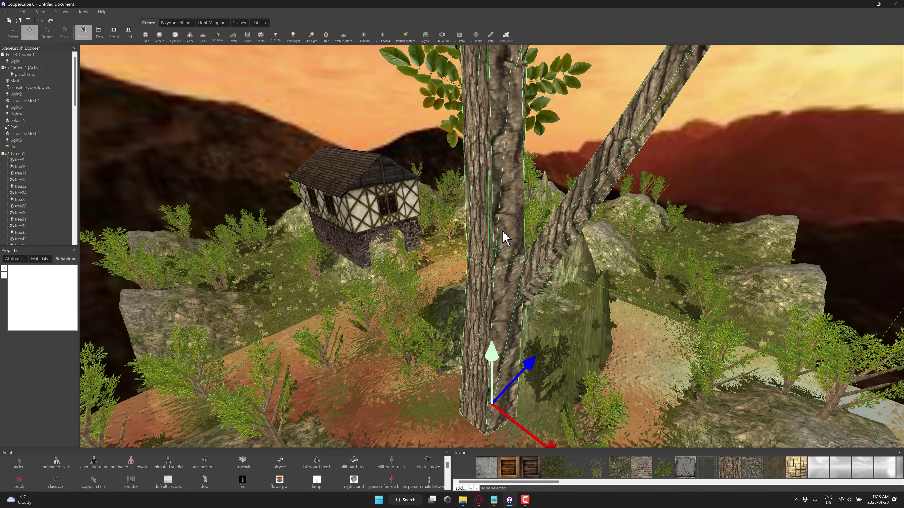
scroll(499, 292, down, 10)
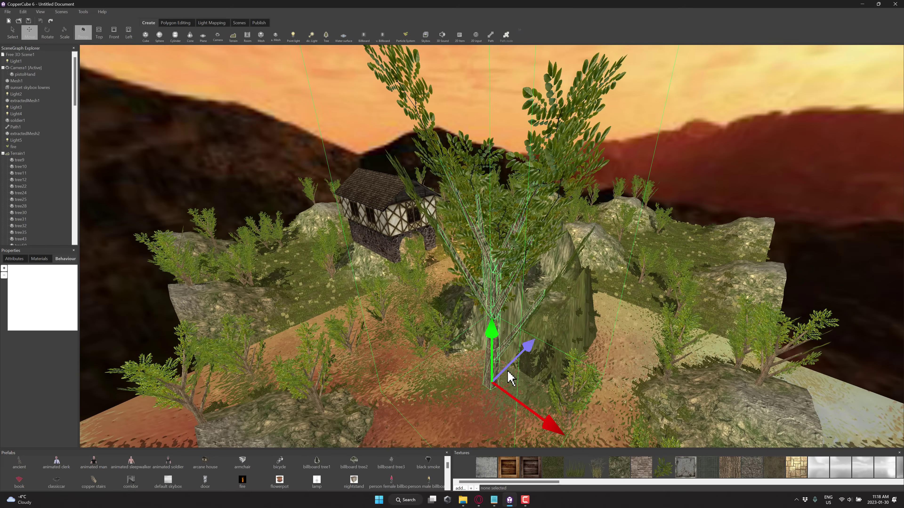
drag(544, 424, 490, 410)
drag(313, 206, 322, 249)
scroll(419, 306, down, 1)
scroll(419, 306, down, 1)
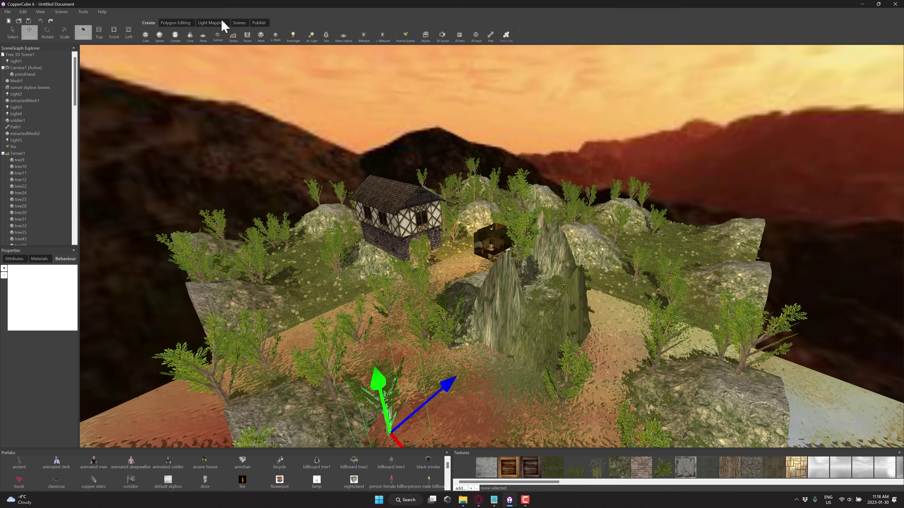
click(175, 24)
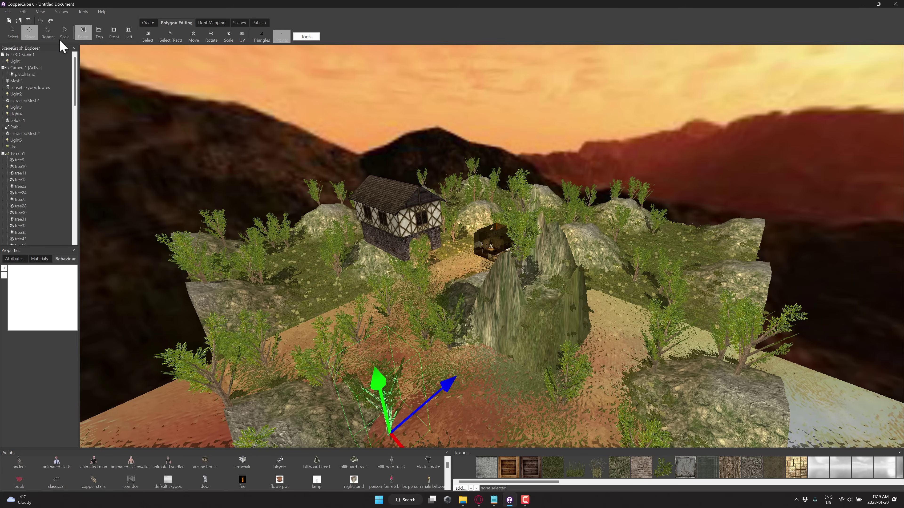
Browse the editing, scene and testing/publishing menus, then close them to return to the creation tools
click(27, 11)
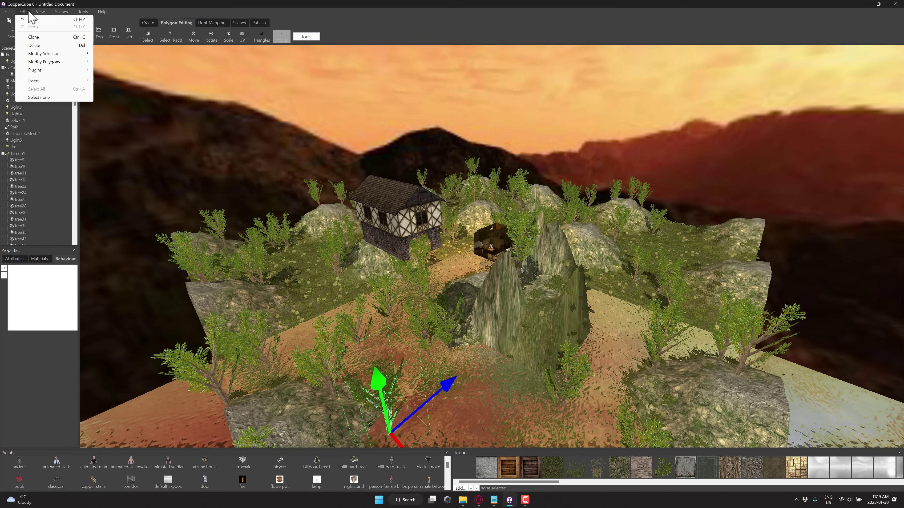
mouse_move(40, 71)
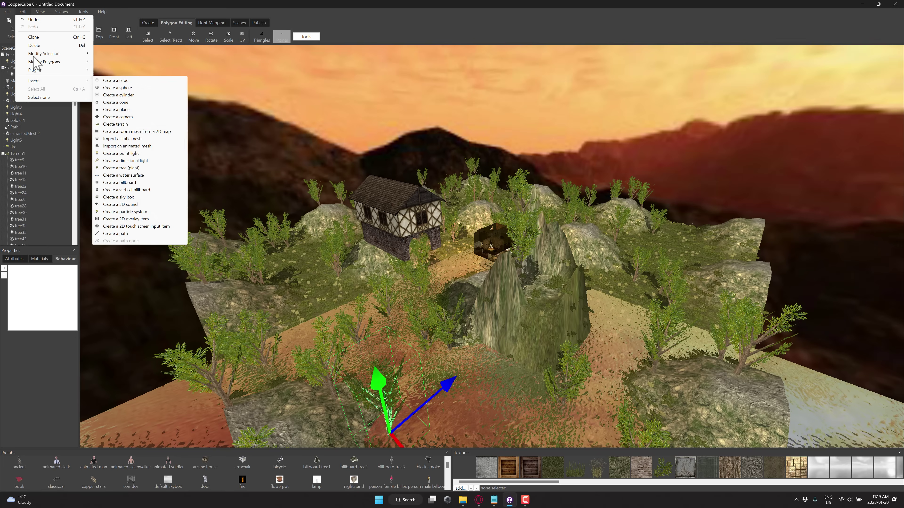
click(38, 13)
click(59, 13)
mouse_move(83, 12)
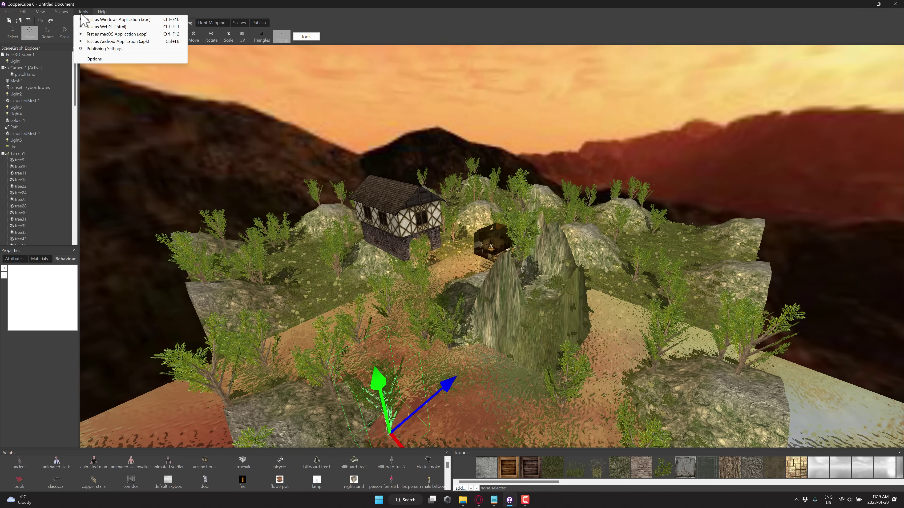
click(469, 15)
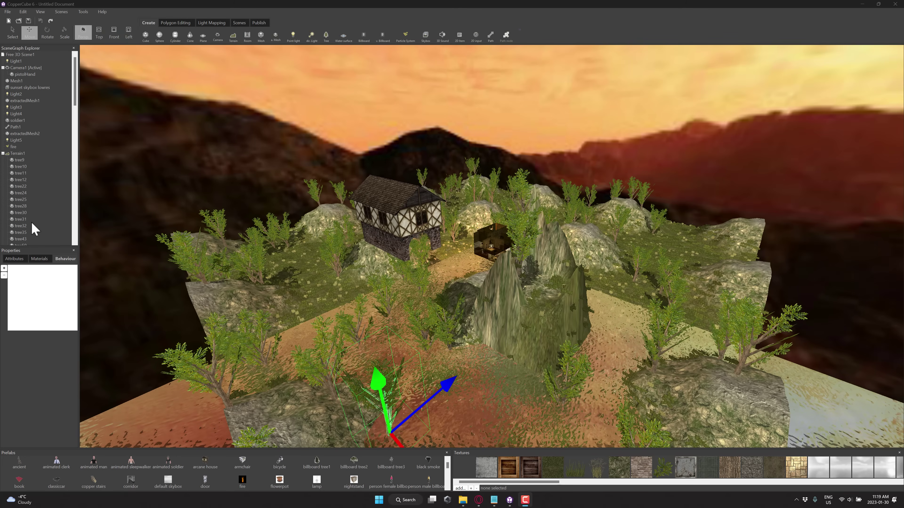
In Scene Post Effects, enable Bloom, Vignette, Colorize, Blur, Invert and Black and White, then close the panel
click(68, 12)
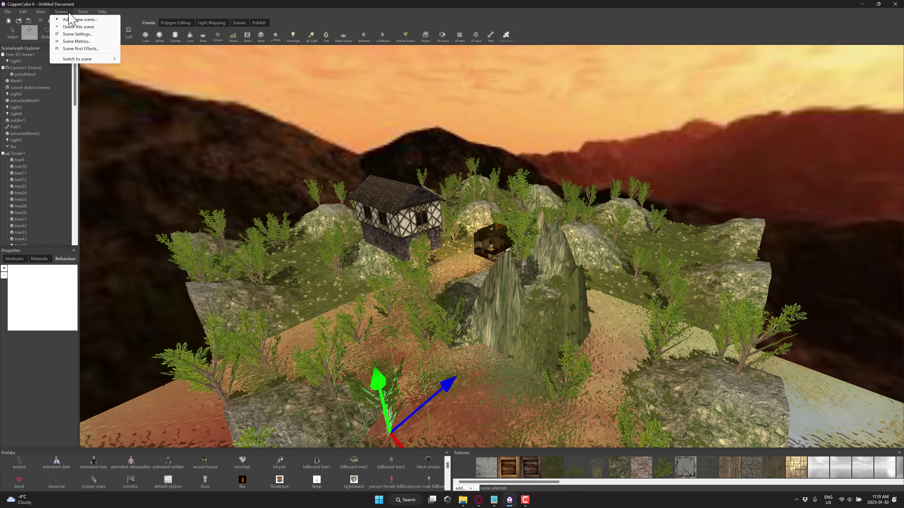
click(90, 48)
drag(143, 58, 236, 71)
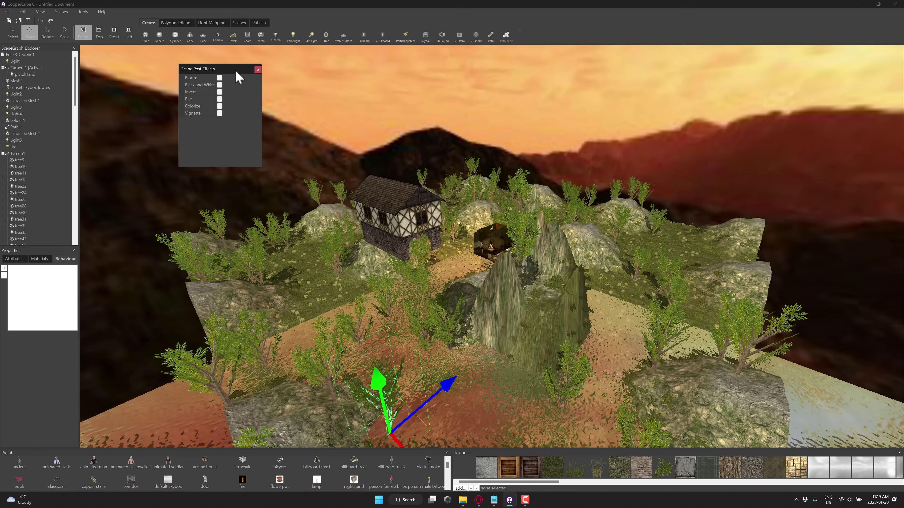
click(220, 78)
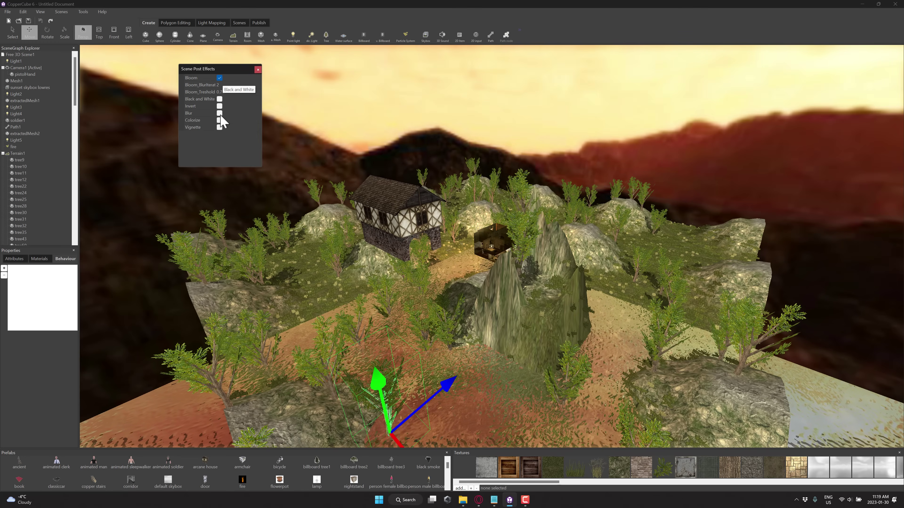
click(220, 127)
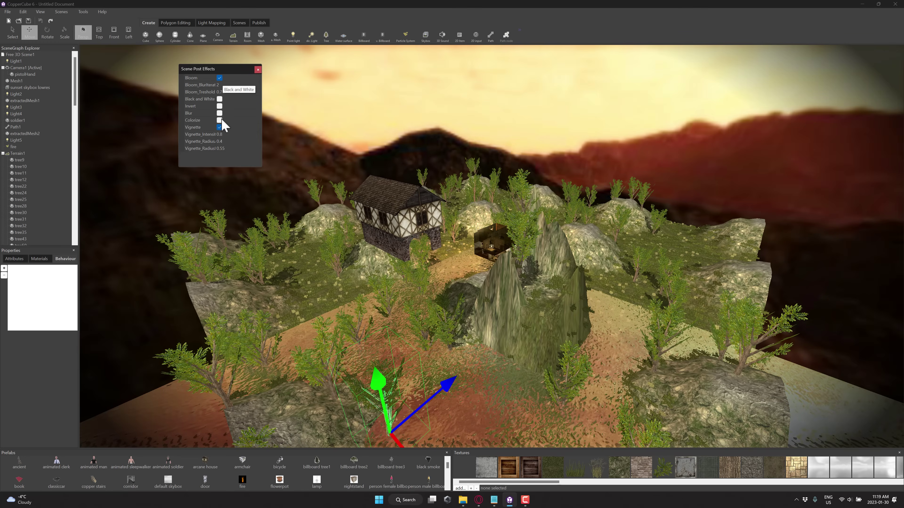
click(220, 120)
click(219, 112)
click(220, 106)
click(220, 99)
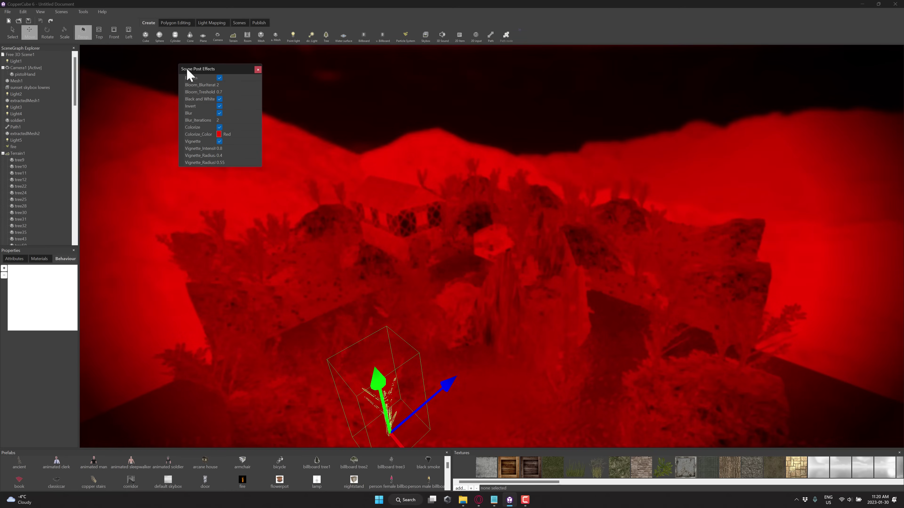
click(258, 70)
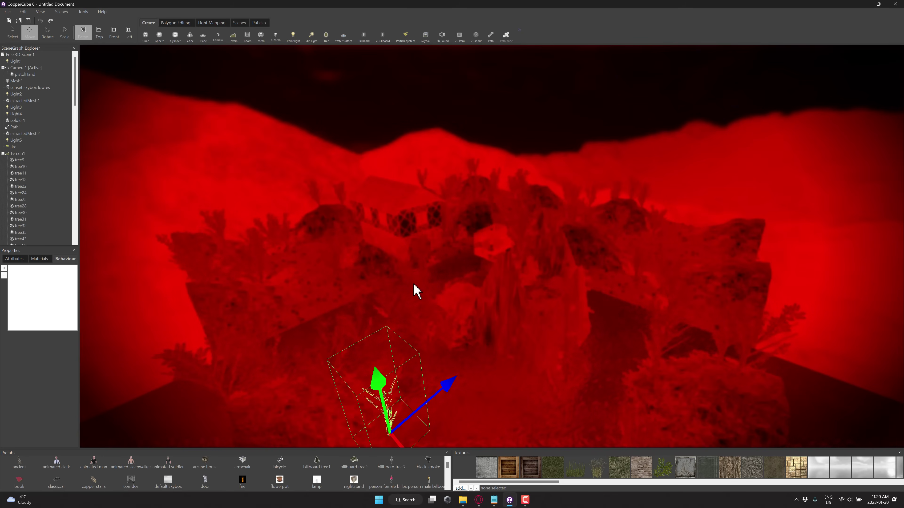
View the GameGuru MAX item details on Humble Bundle, then show the CopperCube homepage full screen
click(479, 500)
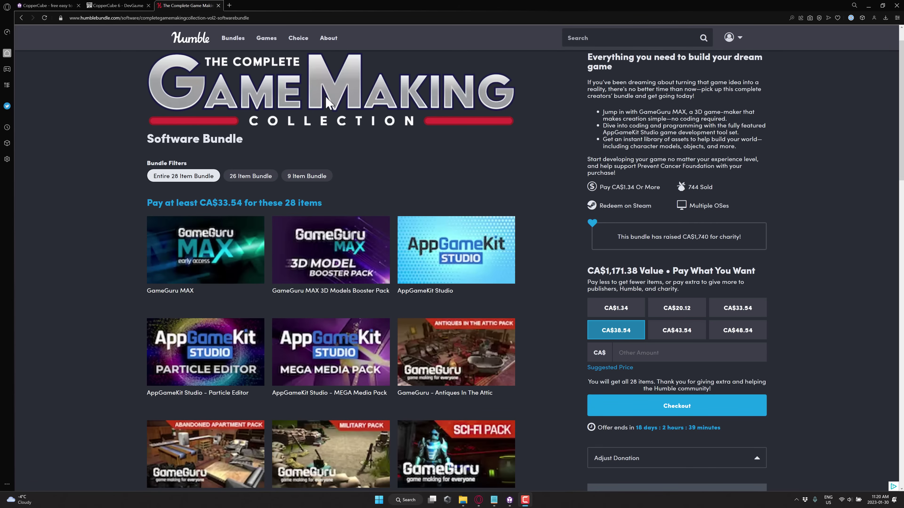
scroll(196, 256, down, 1)
click(195, 258)
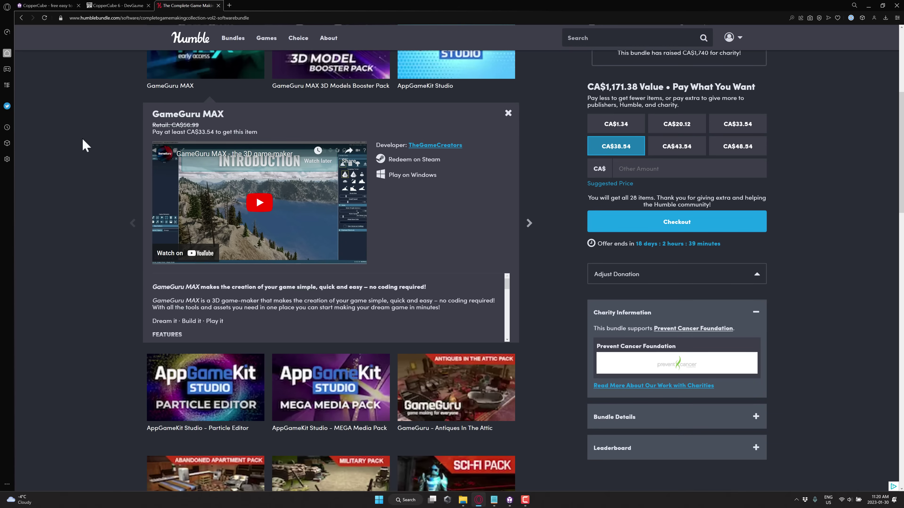
click(38, 6)
key(F11)
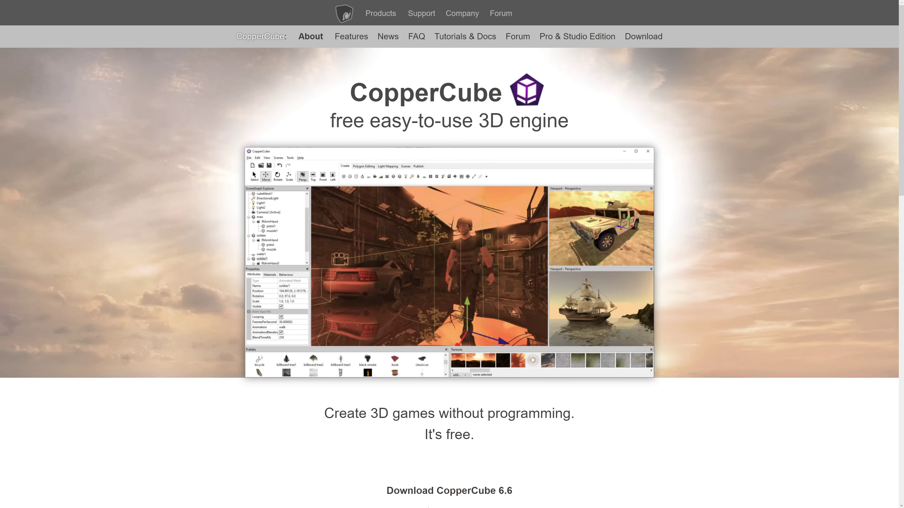
Open the CopperCube News page from the homepage
scroll(337, 416, down, 5)
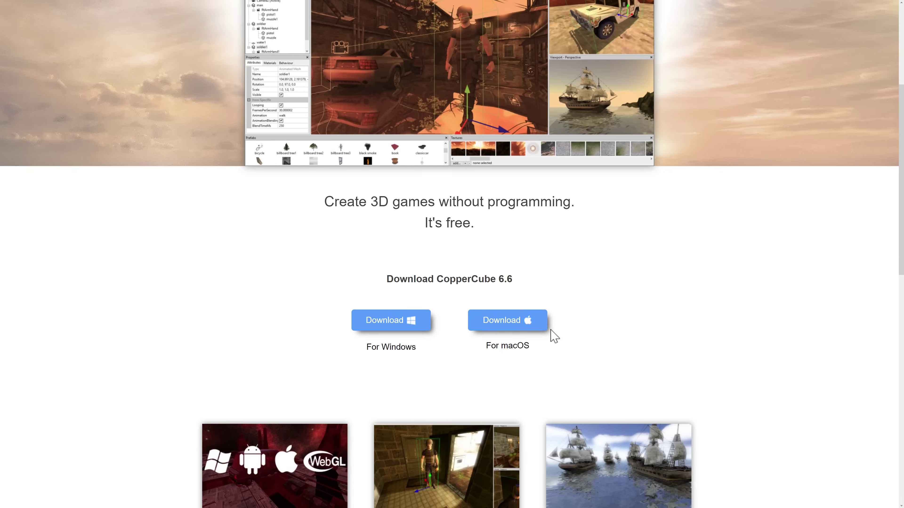
scroll(549, 335, up, 5)
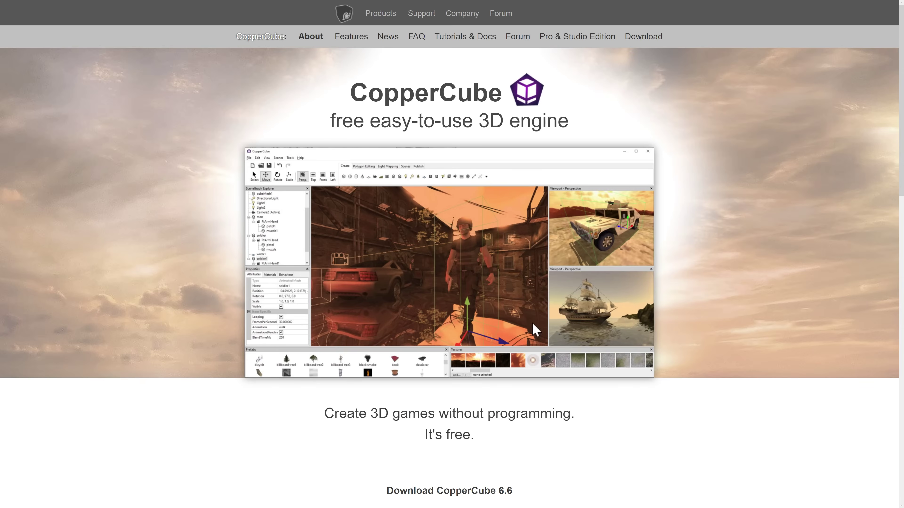
click(386, 38)
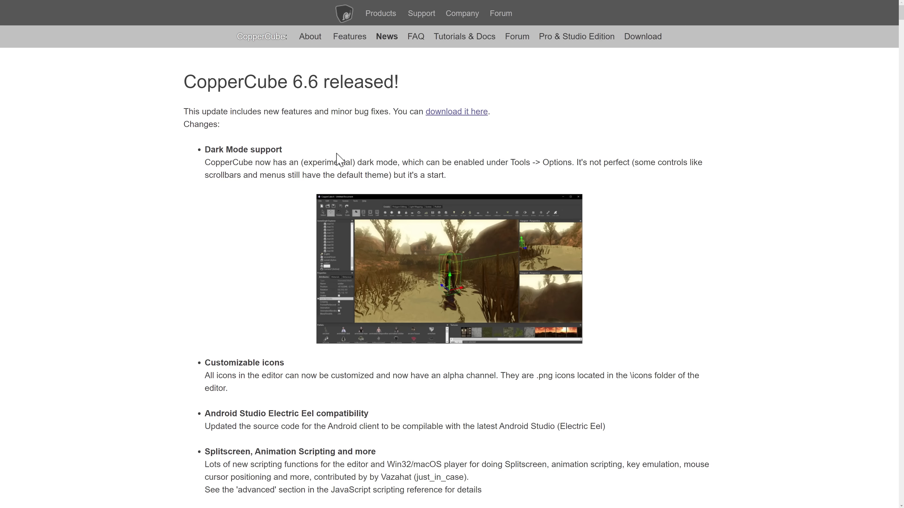
Read through the CopperCube 6.6 release notes, briefly highlighting the 'CopperCube 6.6 released!' heading
scroll(391, 143, down, 1)
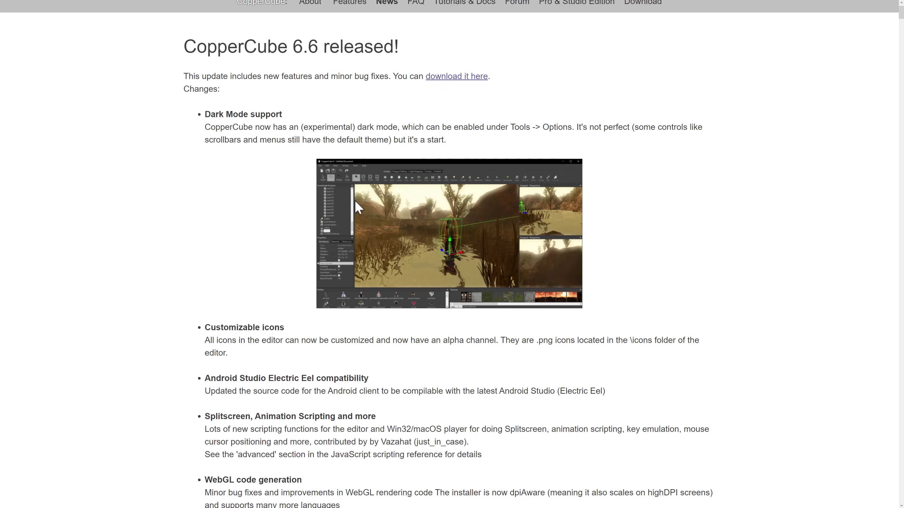
scroll(629, 240, down, 5)
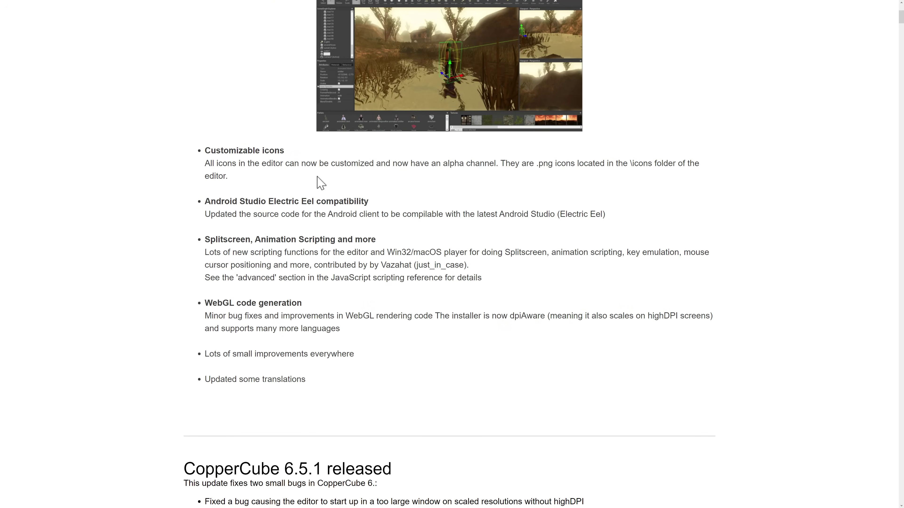
scroll(238, 157, down, 2)
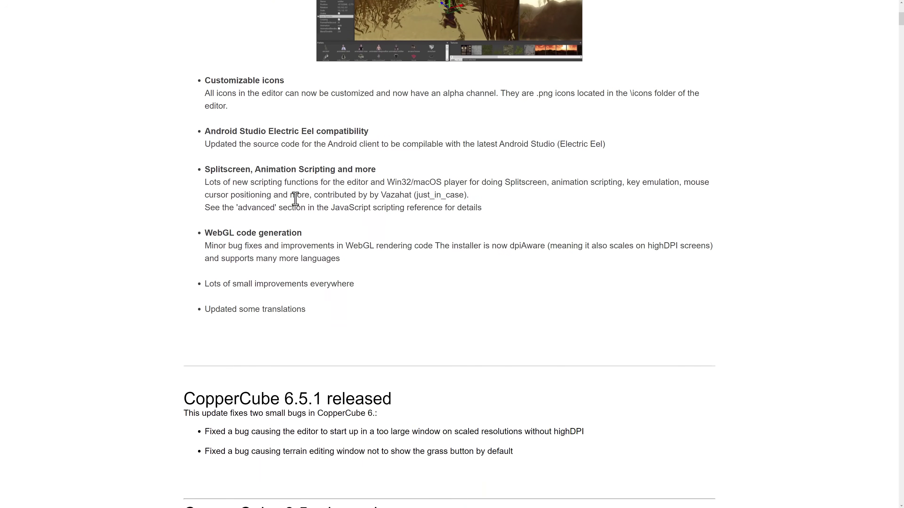
scroll(394, 211, down, 1)
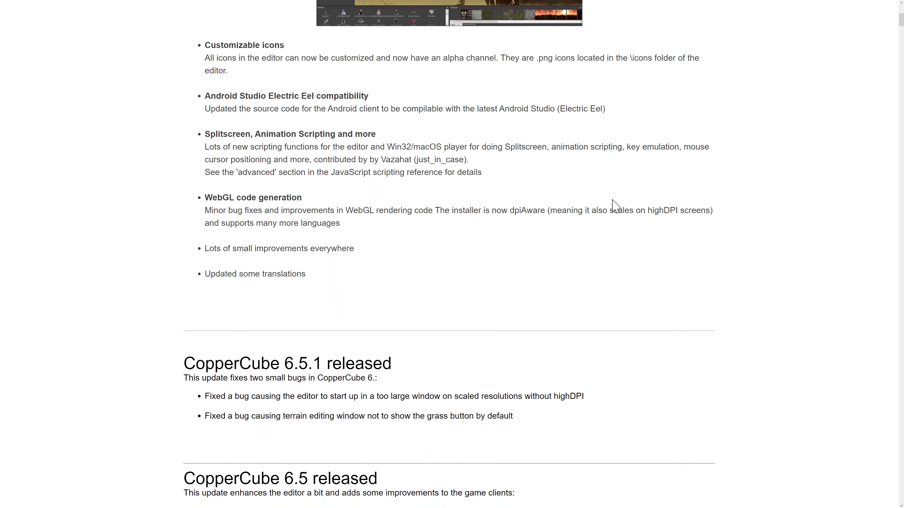
scroll(477, 201, down, 9)
scroll(464, 202, down, 2)
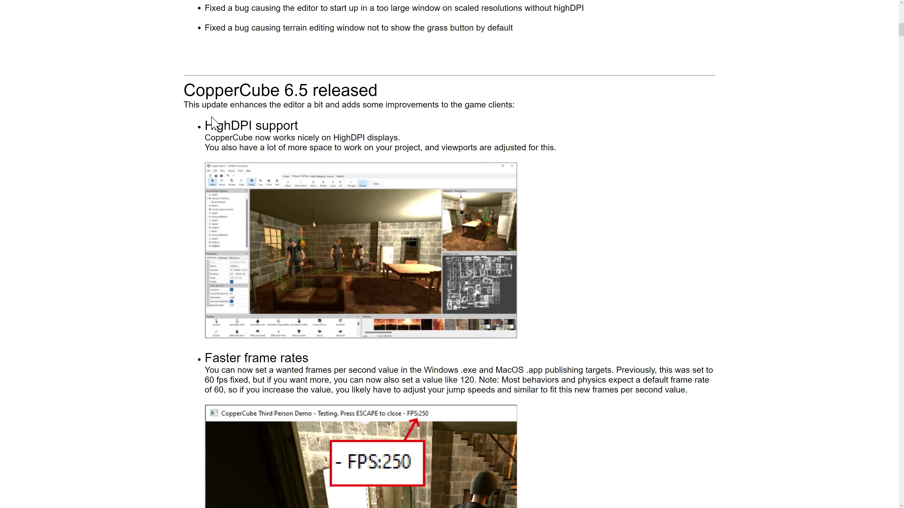
scroll(219, 168, down, 5)
scroll(218, 167, down, 8)
scroll(238, 298, down, 7)
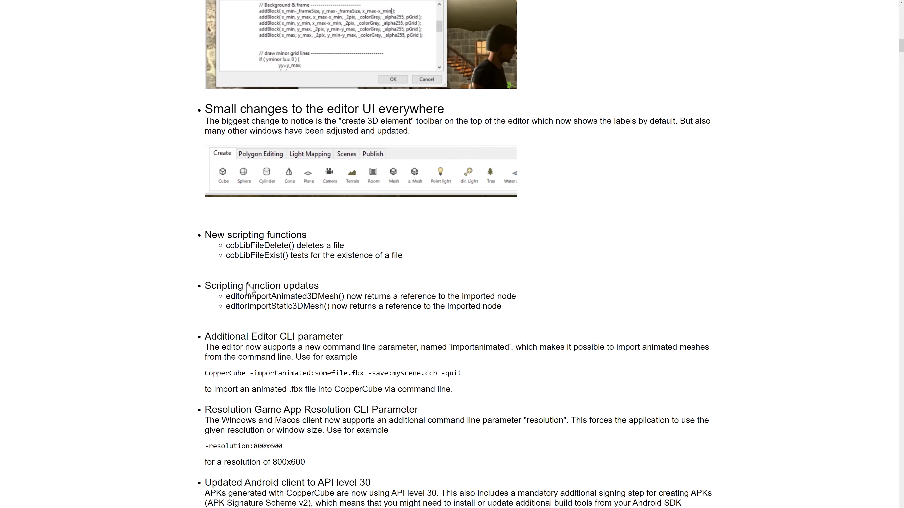
scroll(286, 314, up, 20)
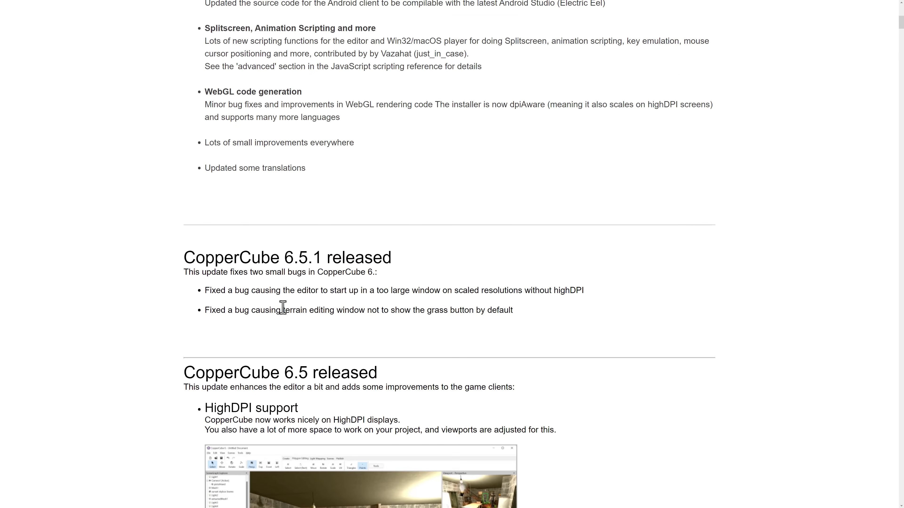
scroll(282, 309, up, 12)
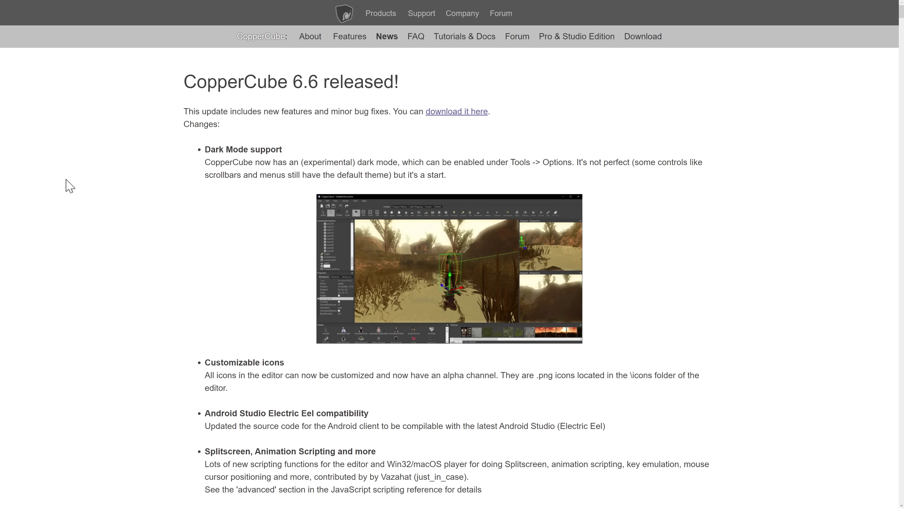
drag(406, 77, 196, 85)
click(217, 139)
click(598, 38)
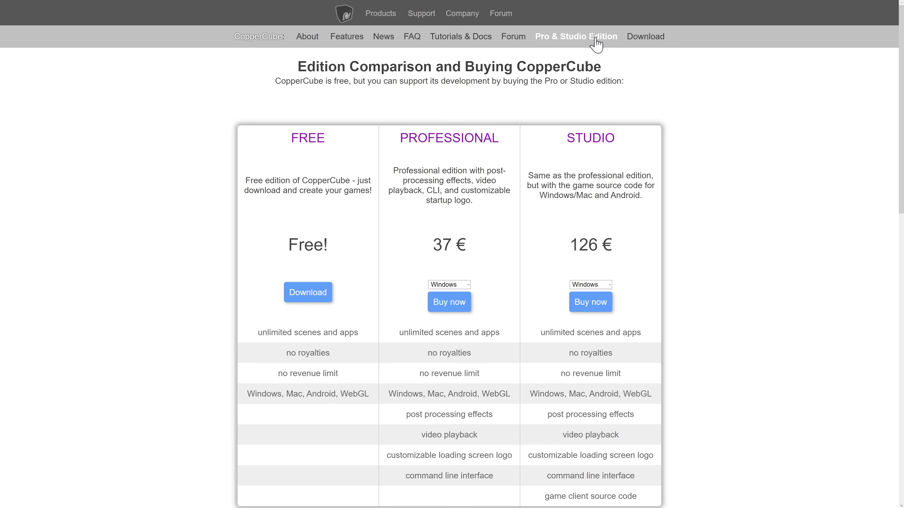
scroll(683, 223, down, 1)
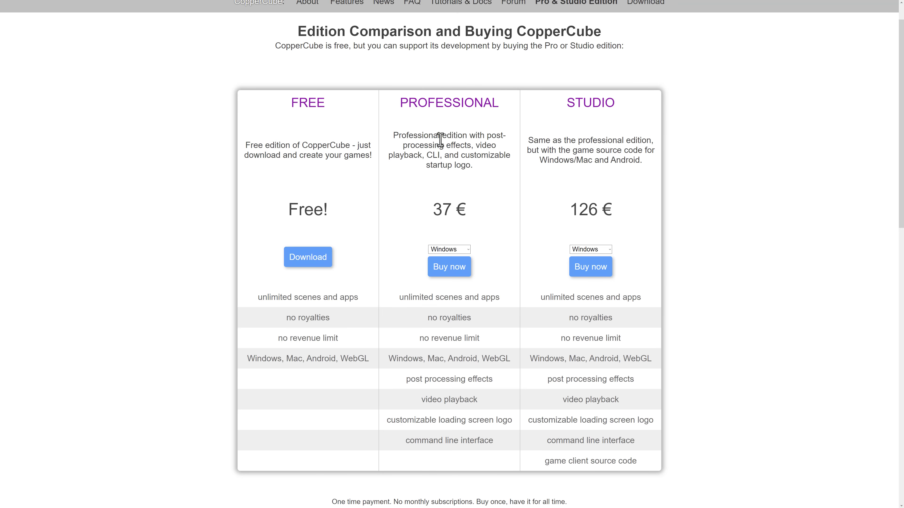
drag(434, 209, 466, 209)
click(476, 214)
scroll(584, 309, down, 1)
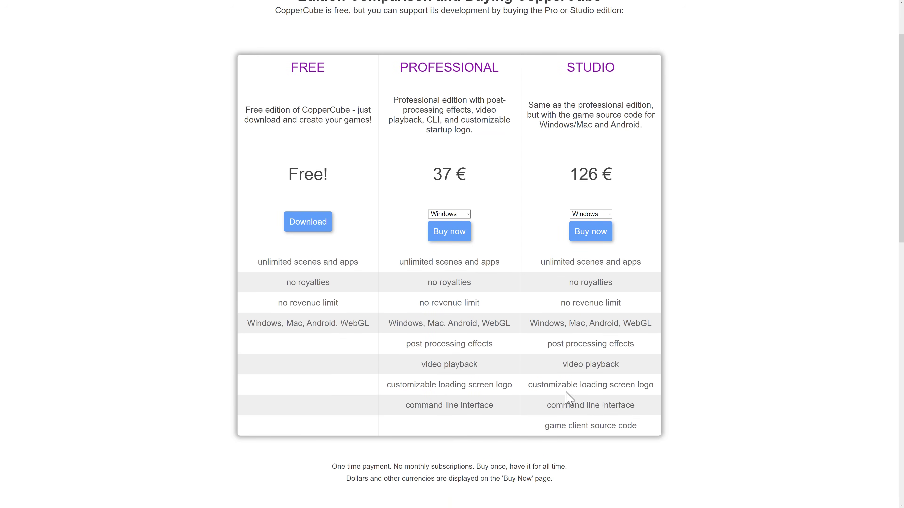
drag(544, 425, 642, 427)
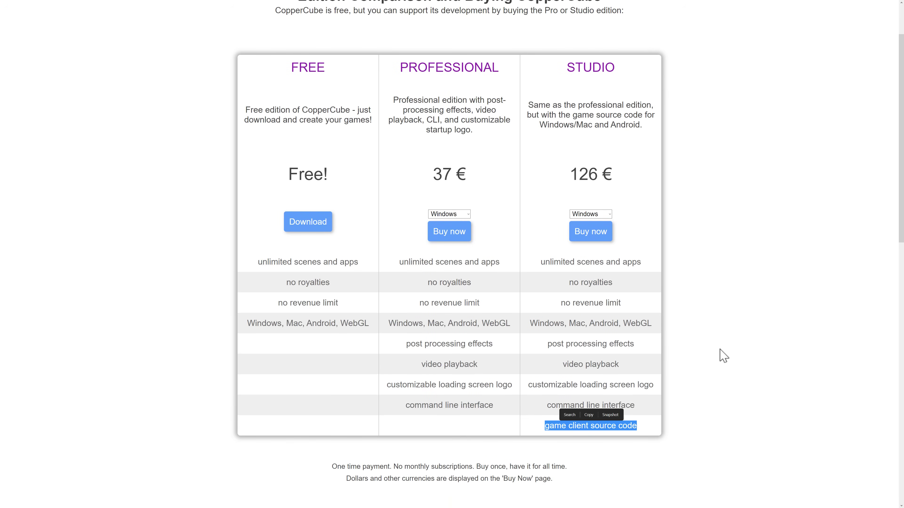
scroll(541, 231, up, 1)
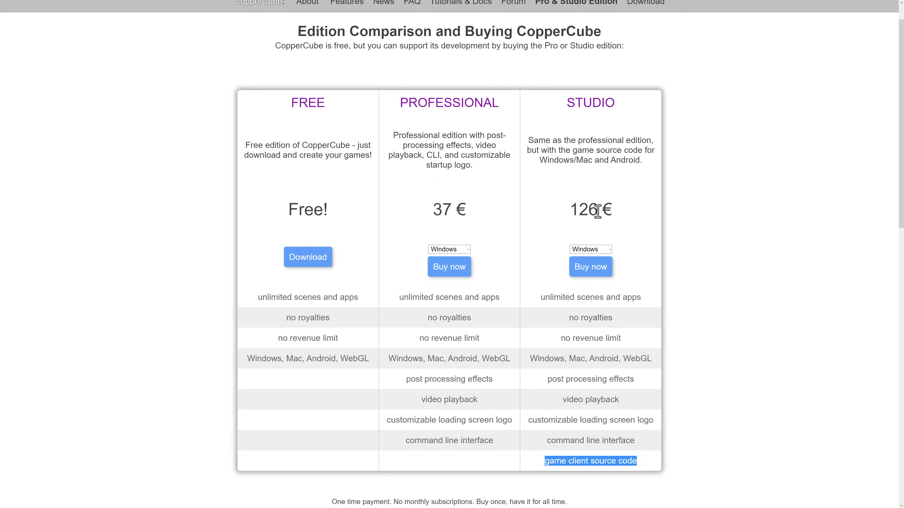
click(682, 196)
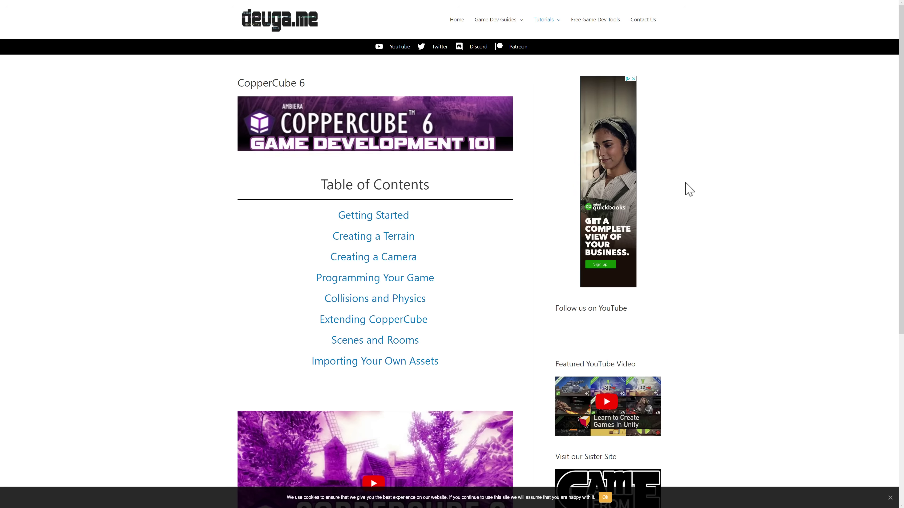
Scroll through the deuga.me CopperCube 6 tutorial table of contents
scroll(694, 190, down, 2)
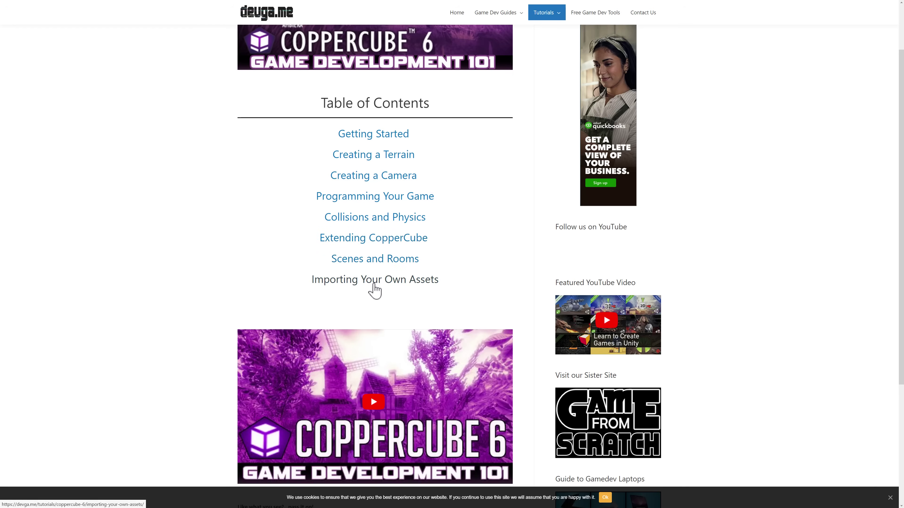
scroll(403, 278, down, 3)
scroll(470, 240, up, 5)
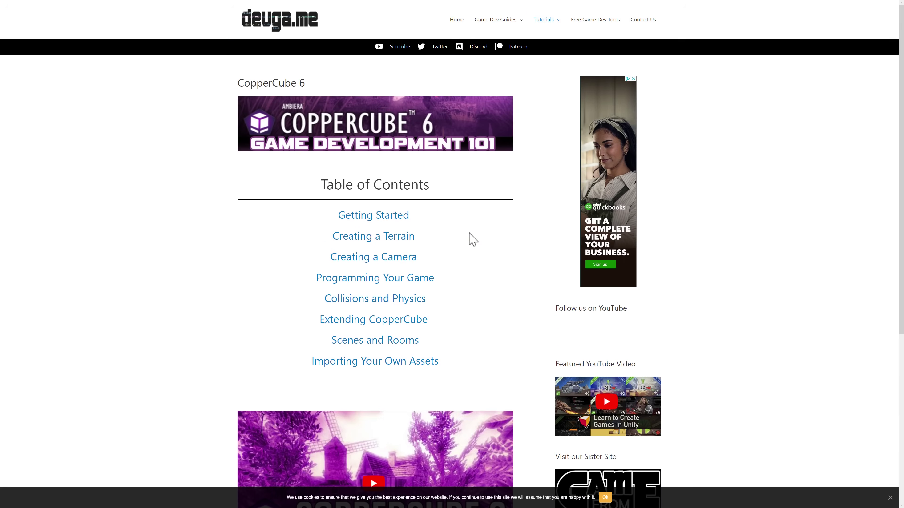
scroll(470, 238, down, 2)
scroll(432, 230, up, 2)
Go back to the Ambiera tab and open the CopperCube homepage via the 'CopperCube:' link
key(ctrl+Tab)
scroll(461, 242, up, 2)
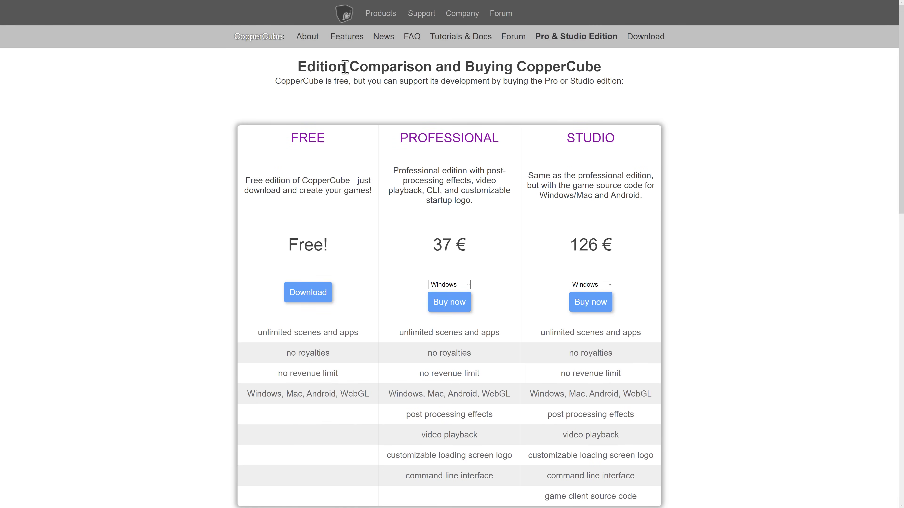
click(245, 37)
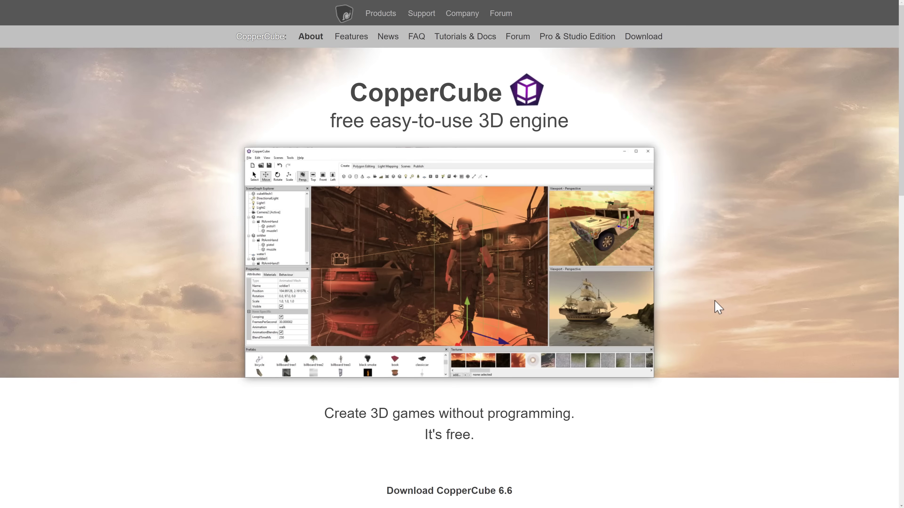
Switch back to the CopperCube 6 editor and zoom in and out on the red-tinted terrain scene
key(alt+Tab)
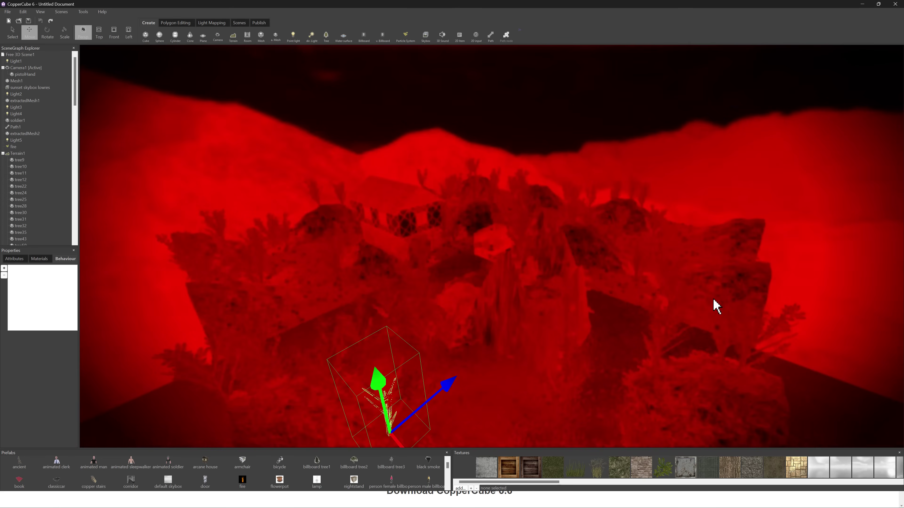
scroll(416, 234, up, 2)
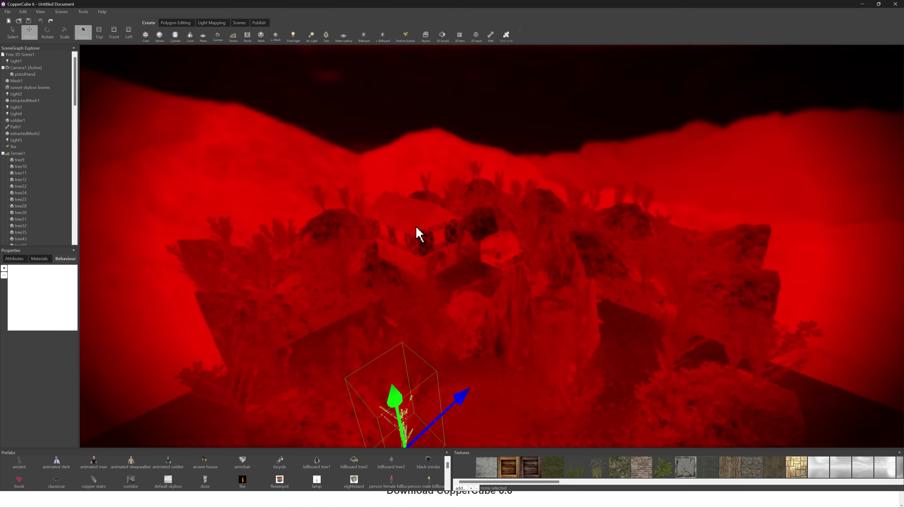
scroll(409, 231, down, 3)
scroll(393, 294, down, 2)
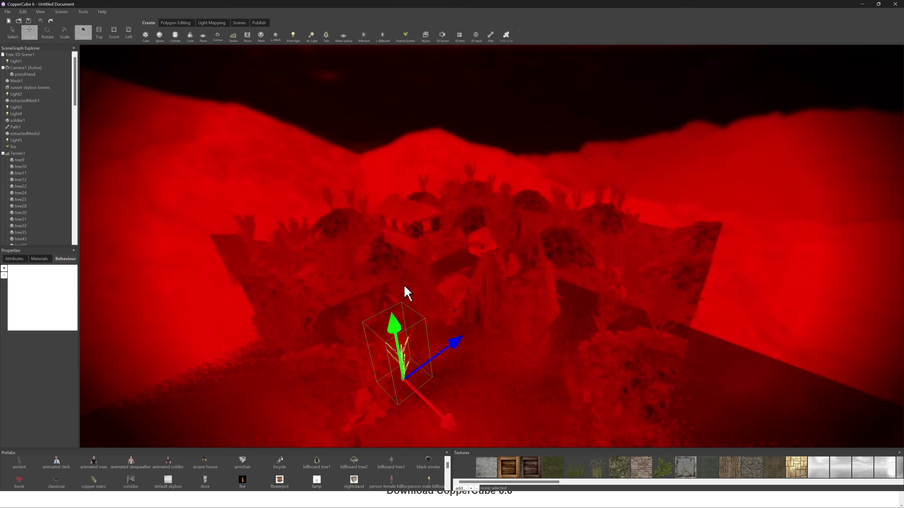
scroll(463, 287, up, 5)
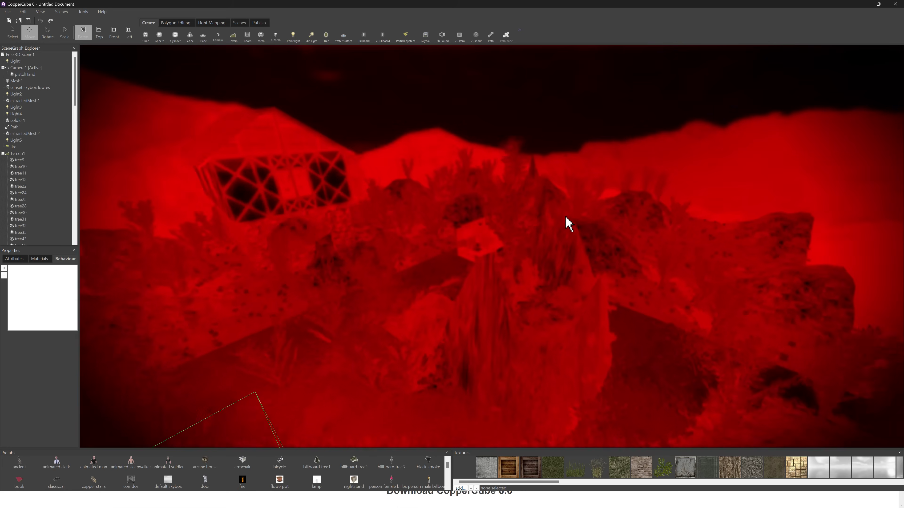